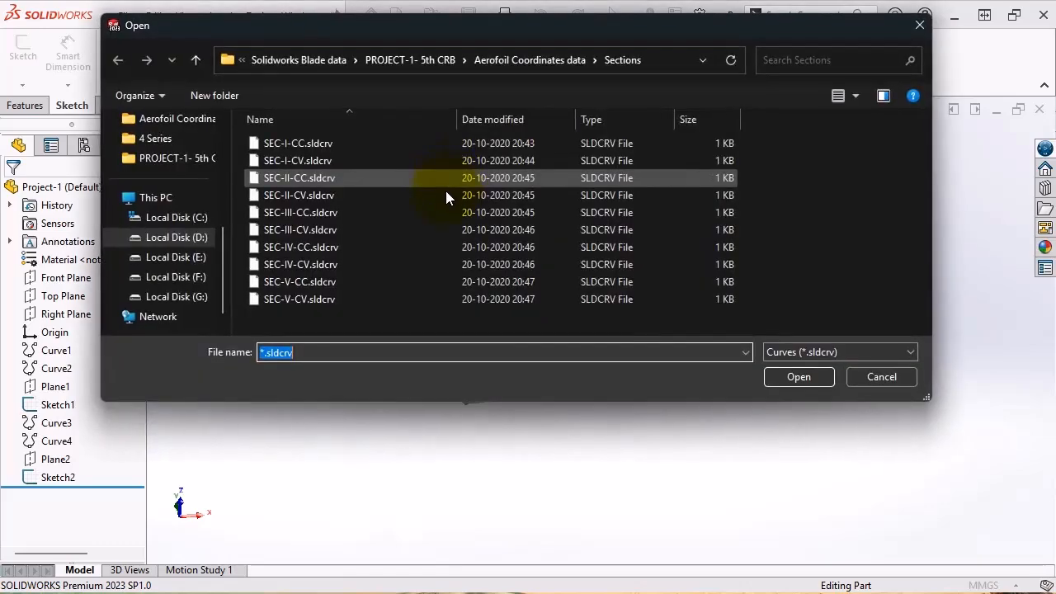
# Load SEC-III-CC.sldcrv as the point file and create the third section's concave curve from it
pyautogui.doubleClick(310, 211)
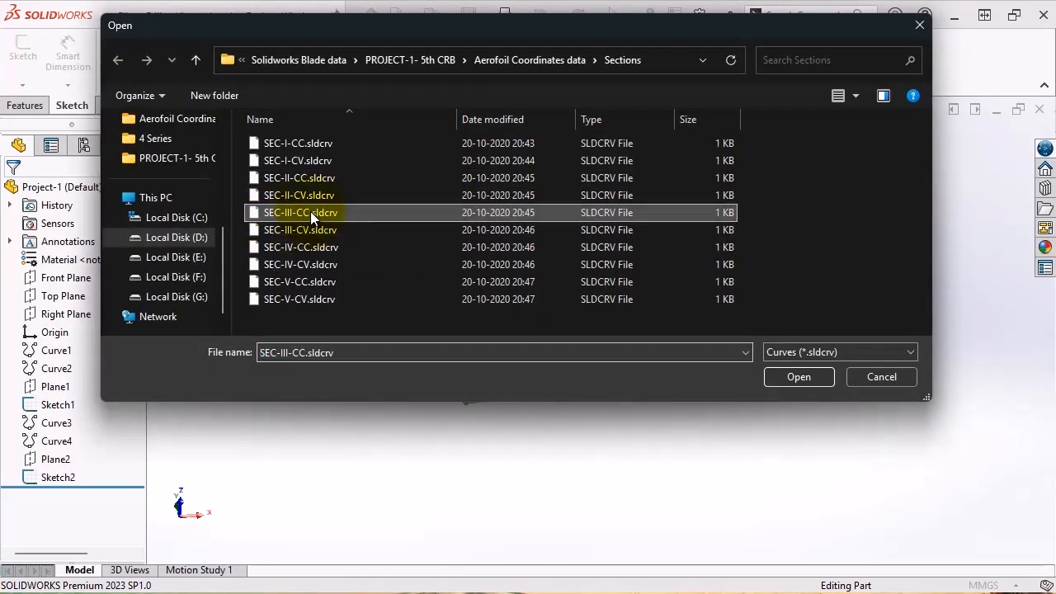
pyautogui.click(467, 276)
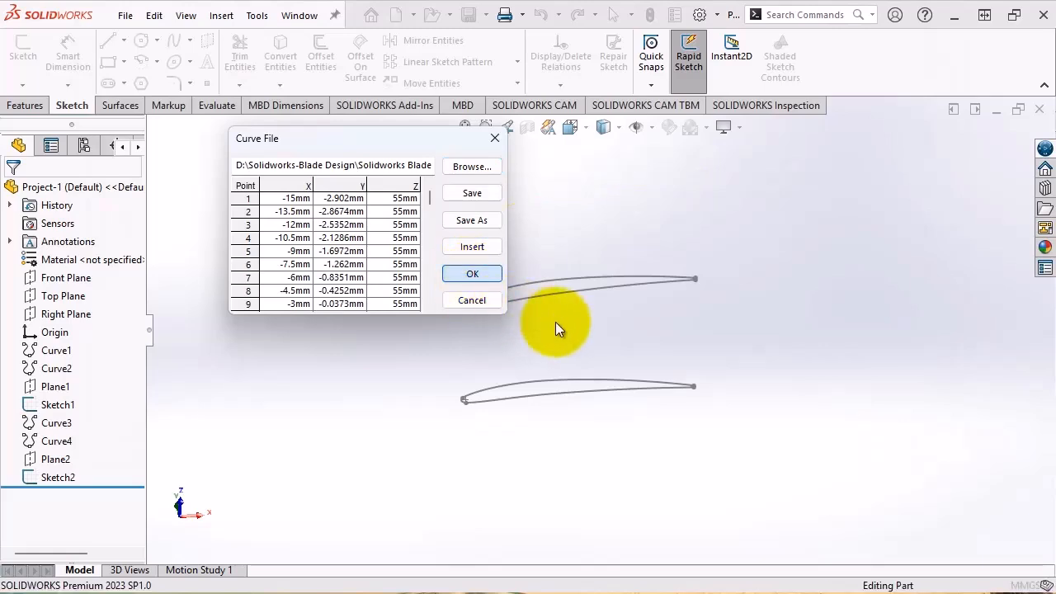
pyautogui.moveTo(479, 409); pyautogui.dragTo(594, 251, button='middle')
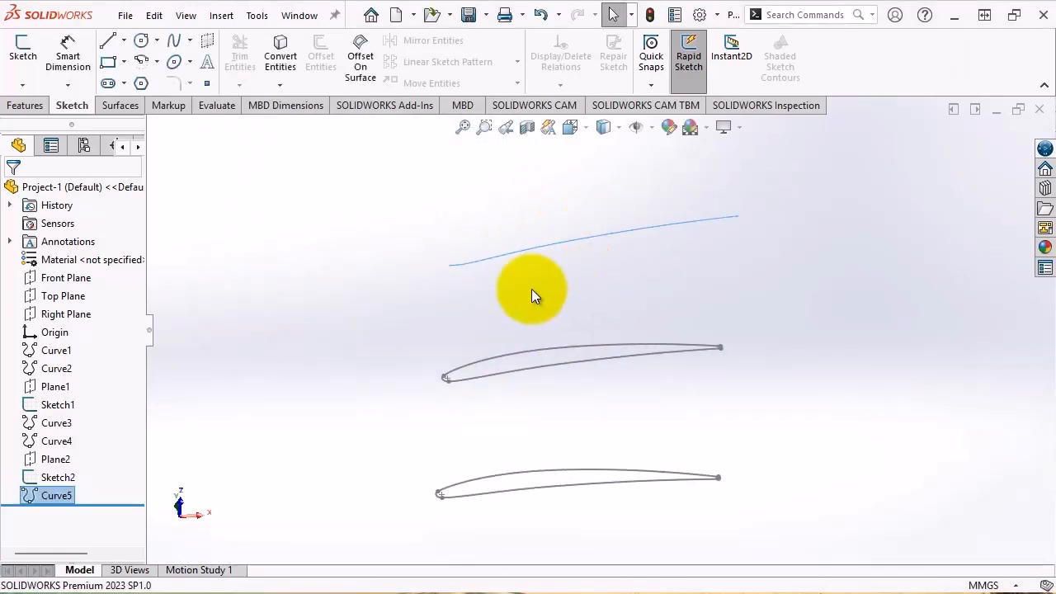
# Create a curve through XYZ points from the SEC-III-CV.sldcrv file for the third section
pyautogui.click(221, 15)
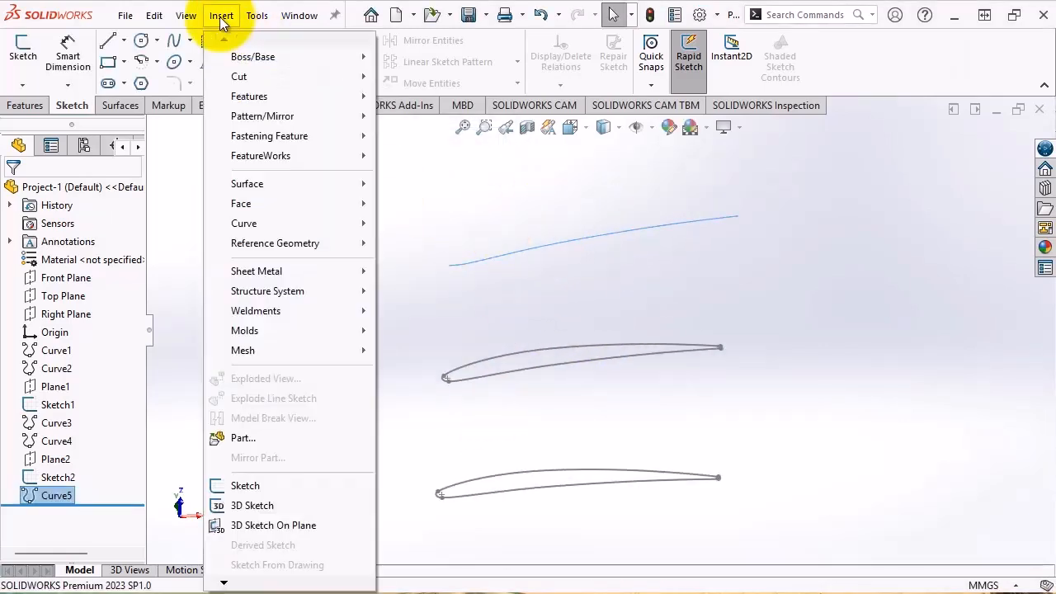
pyautogui.moveTo(330, 223)
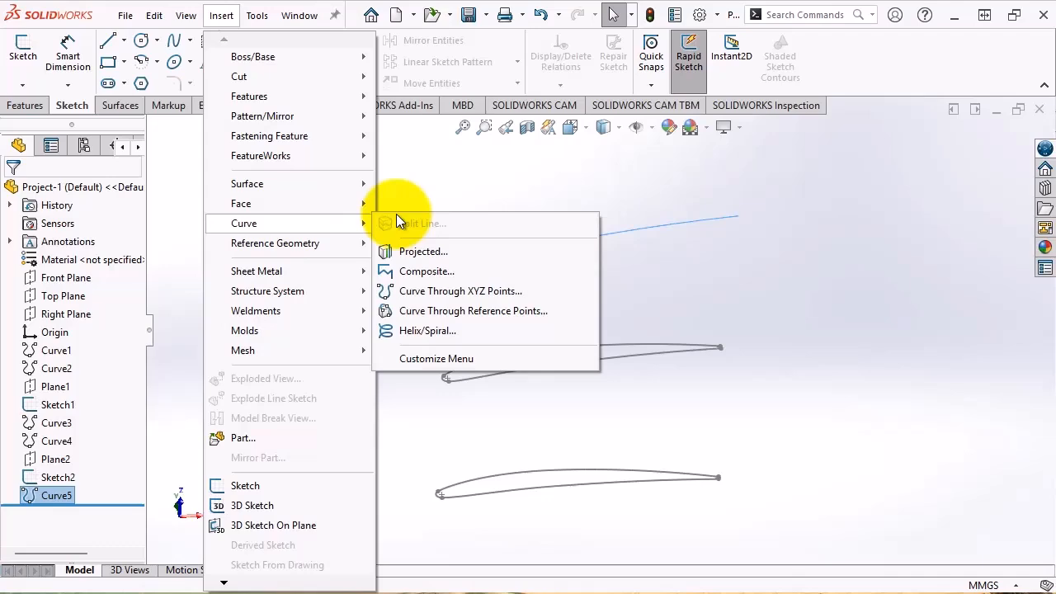
pyautogui.click(491, 290)
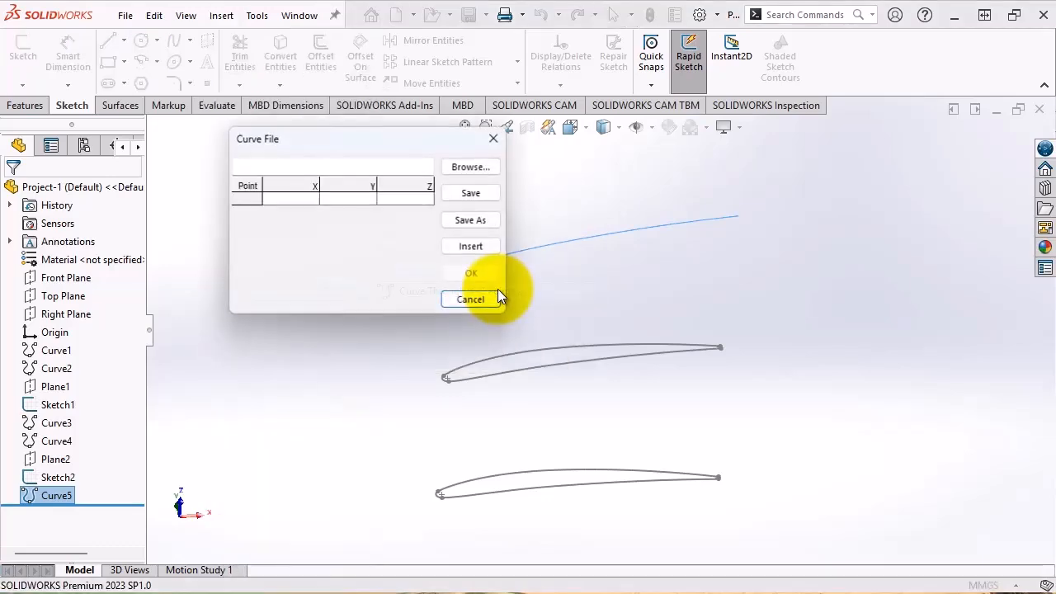
pyautogui.click(471, 166)
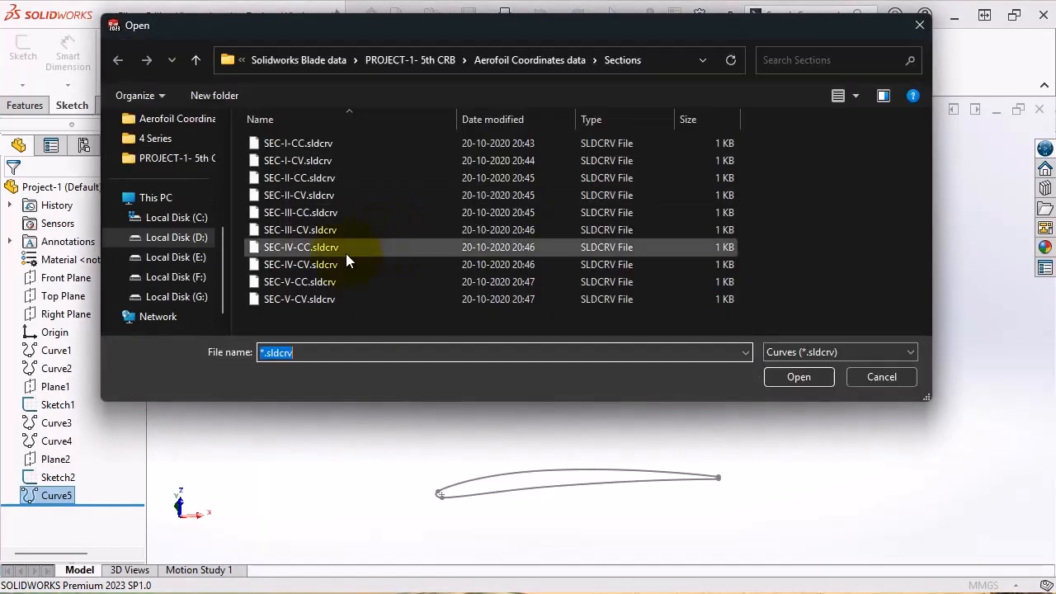
pyautogui.click(307, 231)
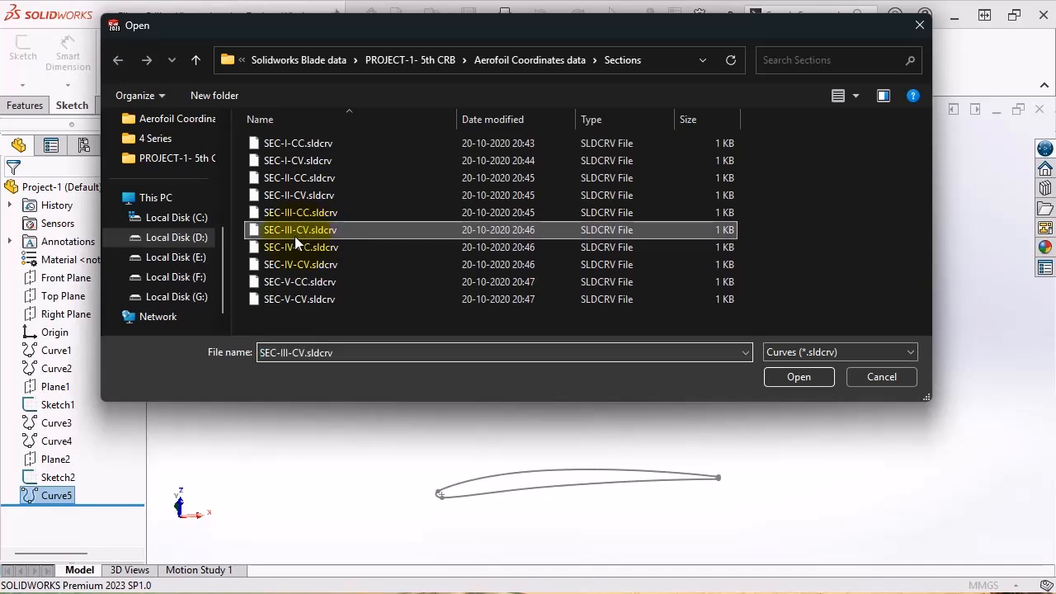
pyautogui.doubleClick(325, 230)
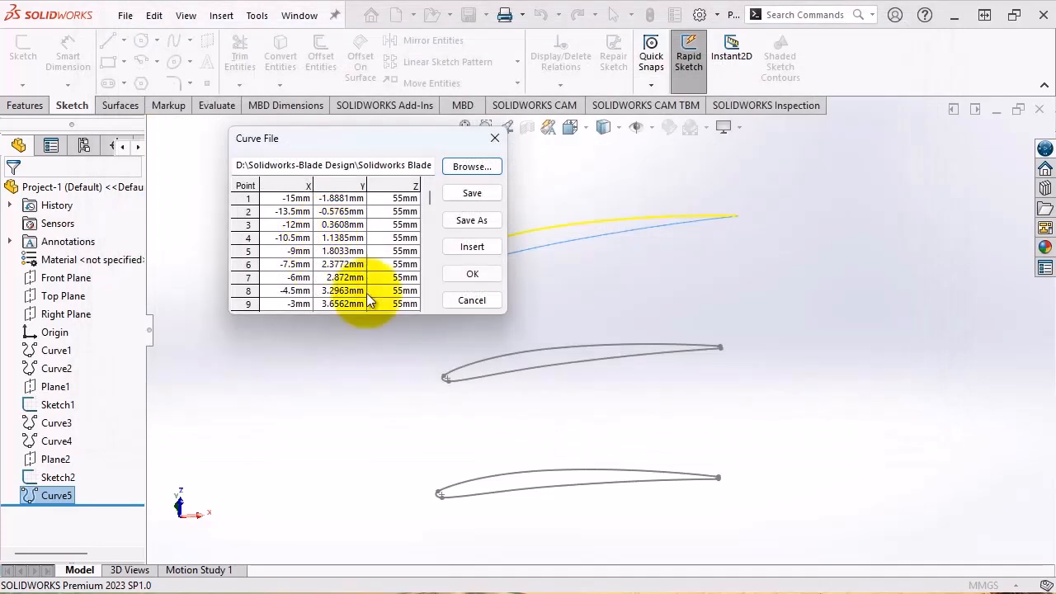
pyautogui.click(472, 274)
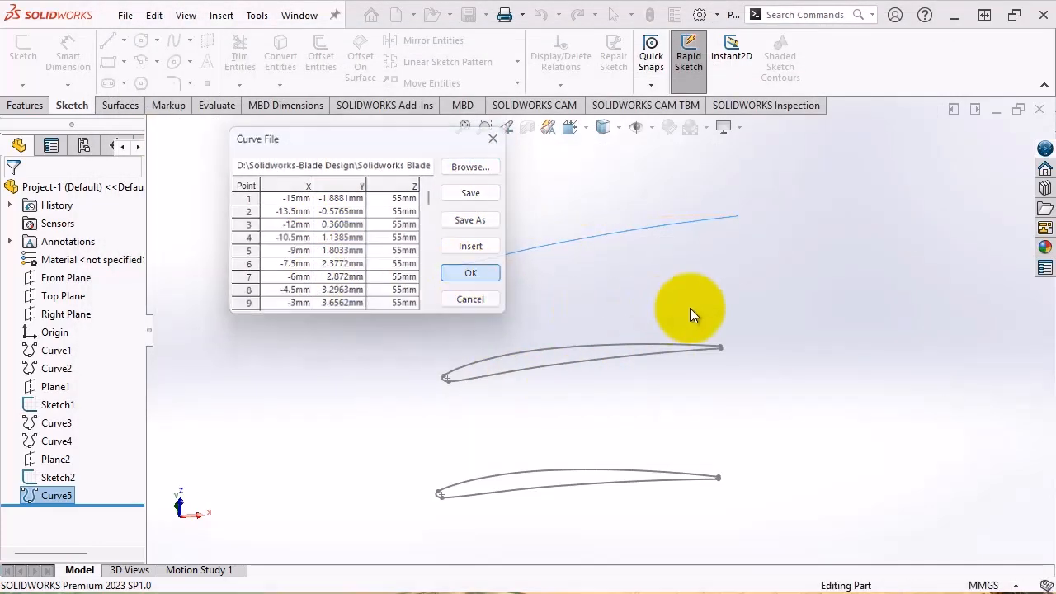
# Hide Sketch2 and Sketch1 so that only the two third-section curves are displayed
pyautogui.scroll(-4, 561, 239)
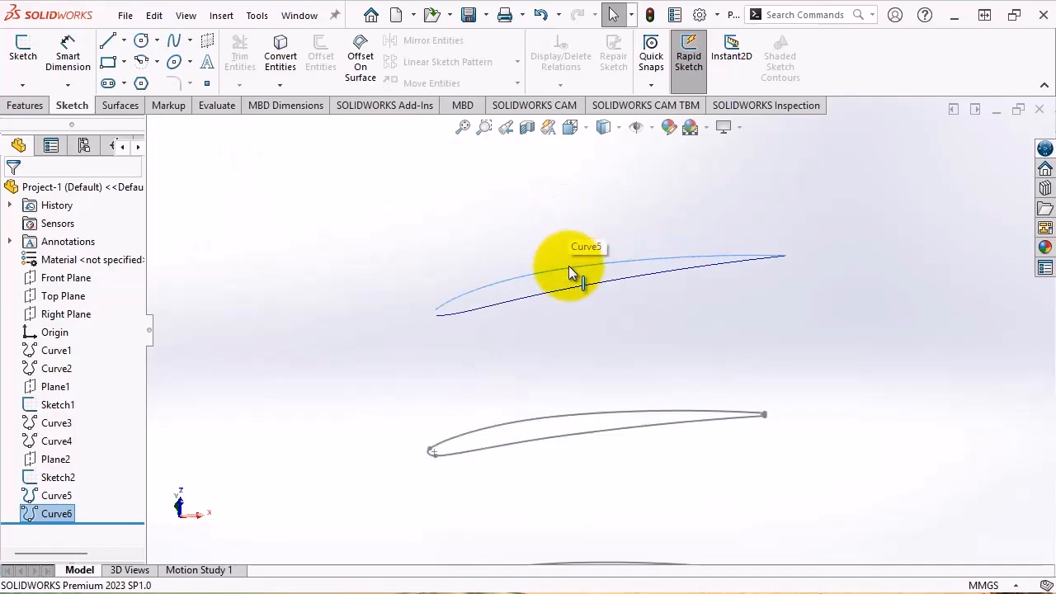
pyautogui.scroll(7, 513, 204)
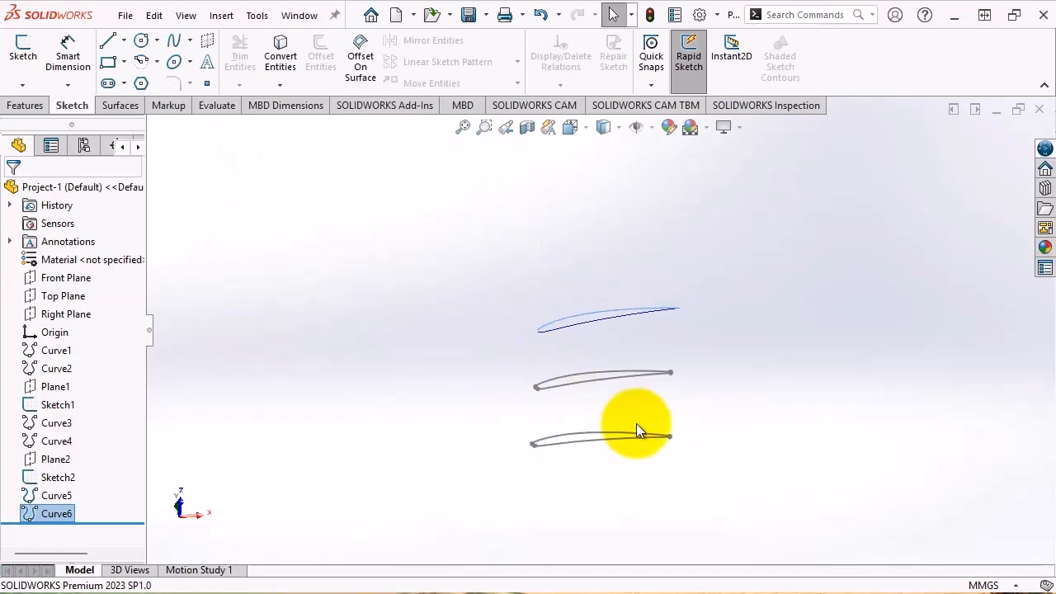
pyautogui.scroll(-2, 636, 423)
pyautogui.click(435, 304)
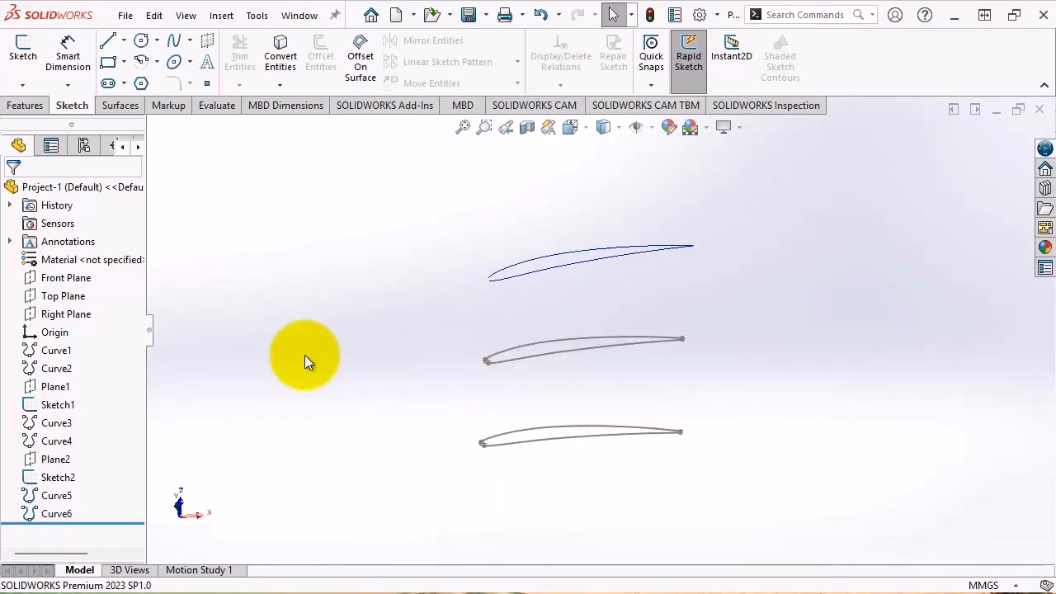
pyautogui.click(47, 478)
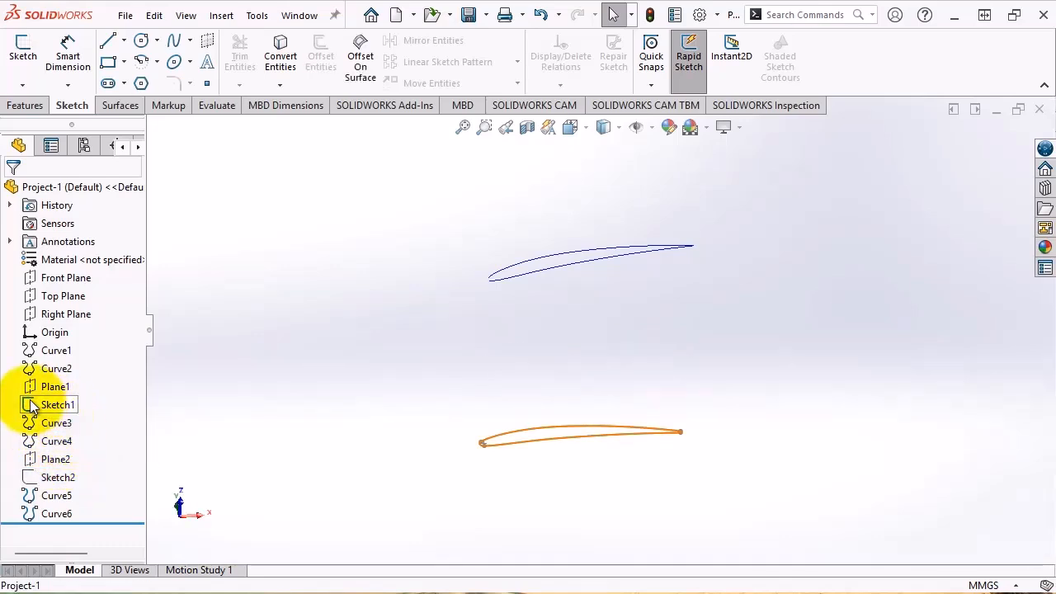
pyautogui.click(56, 404)
pyautogui.click(56, 376)
pyautogui.click(377, 369)
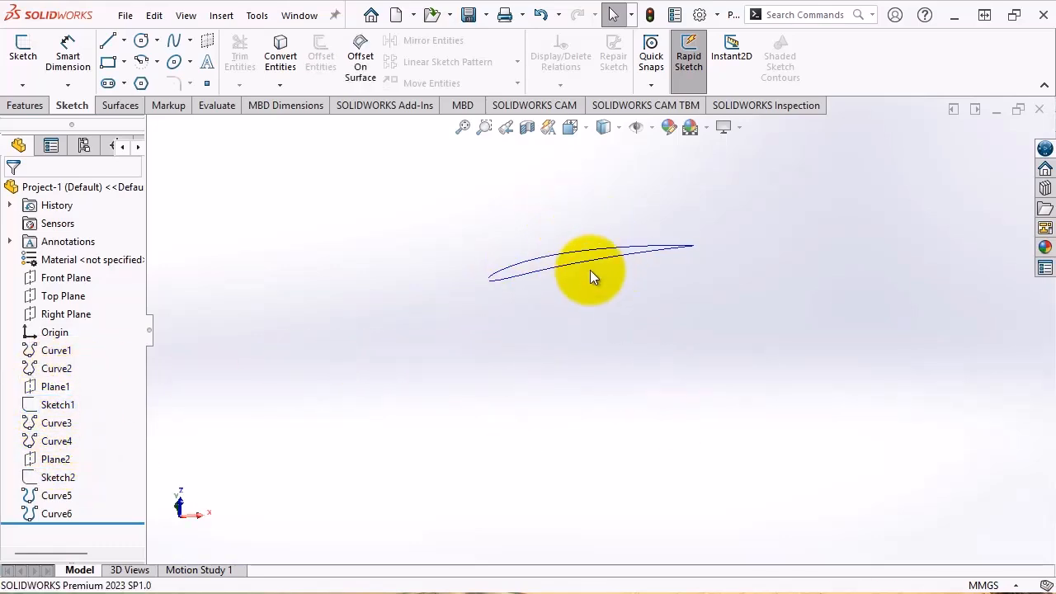
# Create a reference plane coincident with the upper curve of the third section
pyautogui.moveTo(625, 265); pyautogui.dragTo(625, 318, button='middle')
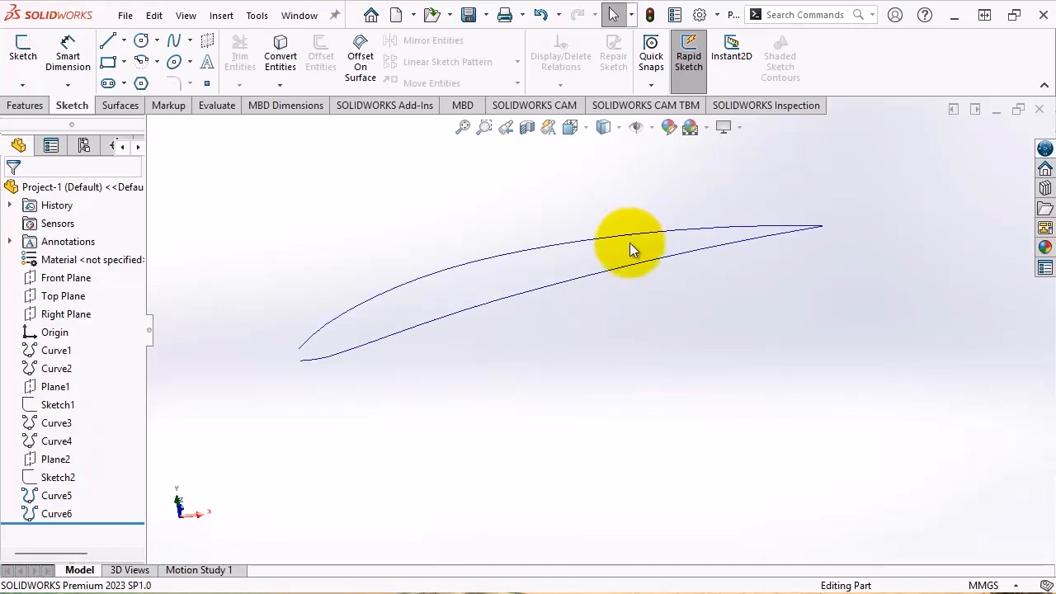
pyautogui.moveTo(365, 266)
pyautogui.mouseDown(button='middle')
pyautogui.moveTo(341, 203)
pyautogui.moveTo(358, 269)
pyautogui.mouseUp(button='middle')
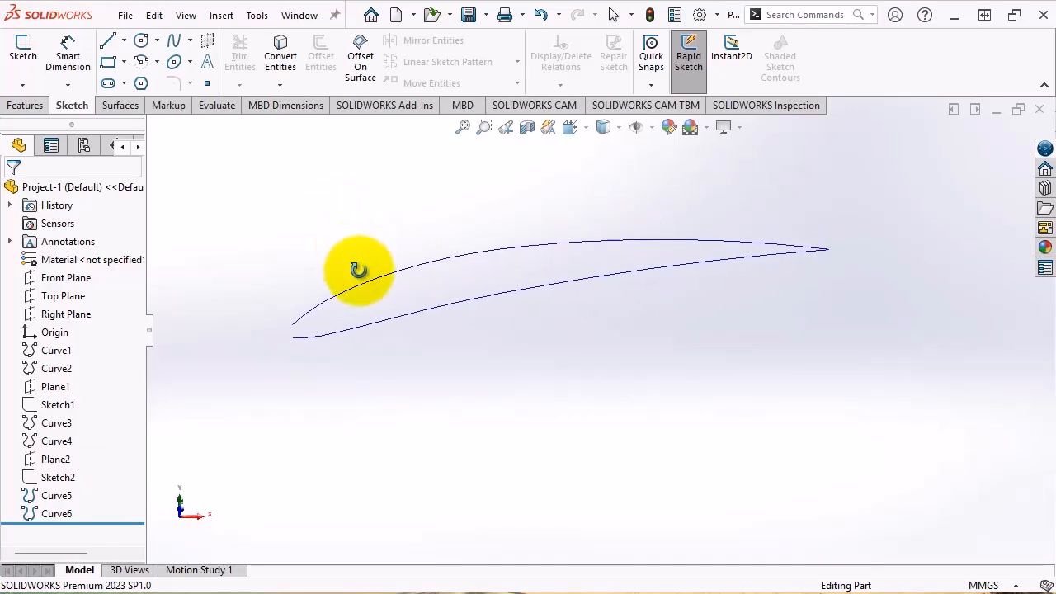
pyautogui.click(12, 105)
pyautogui.click(661, 86)
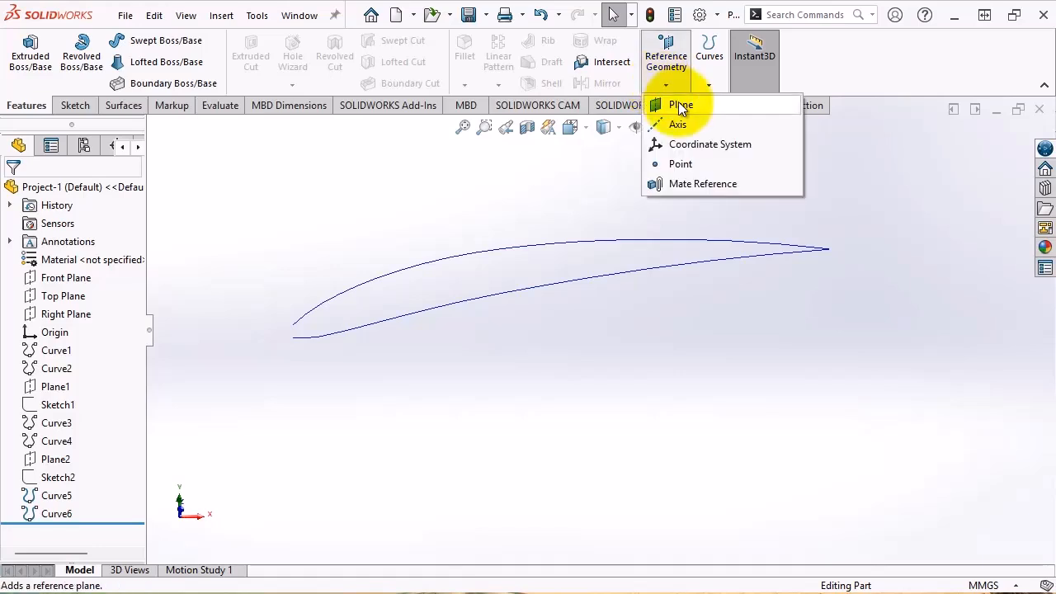
pyautogui.click(680, 103)
pyautogui.click(493, 250)
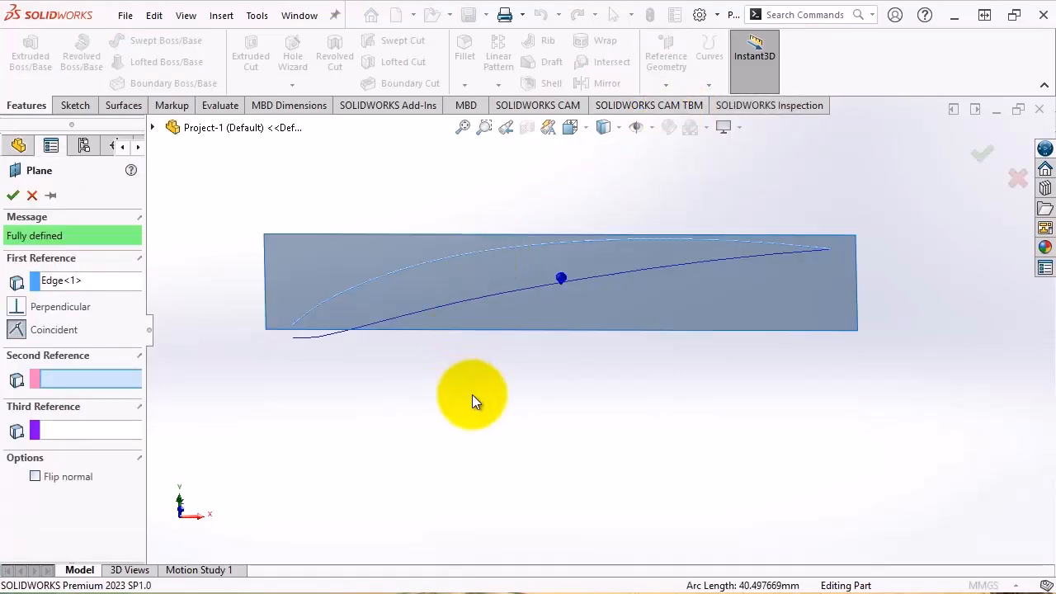
pyautogui.moveTo(518, 396); pyautogui.dragTo(511, 351, button='middle')
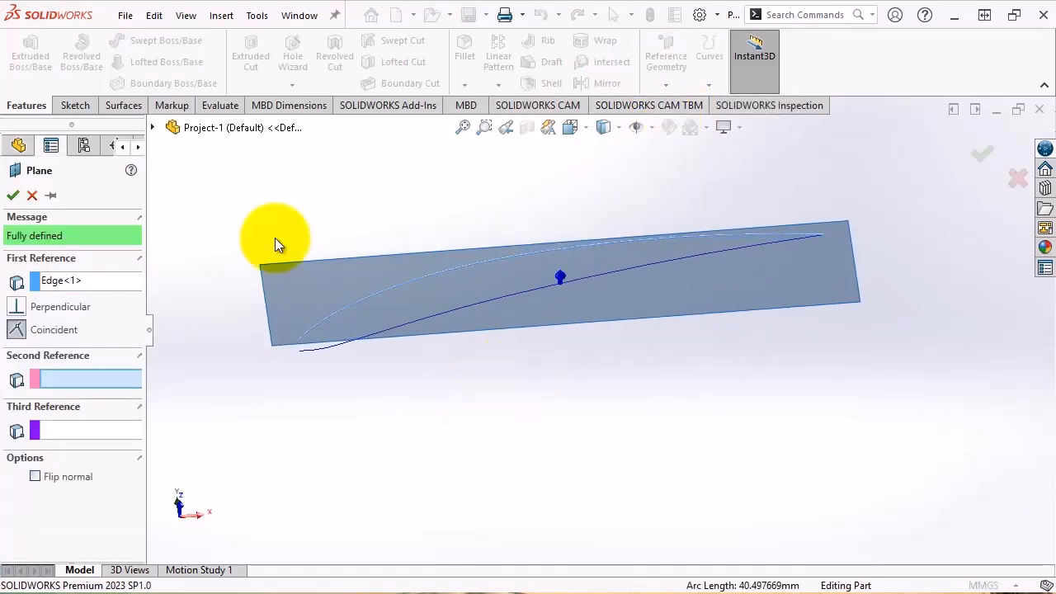
pyautogui.click(13, 196)
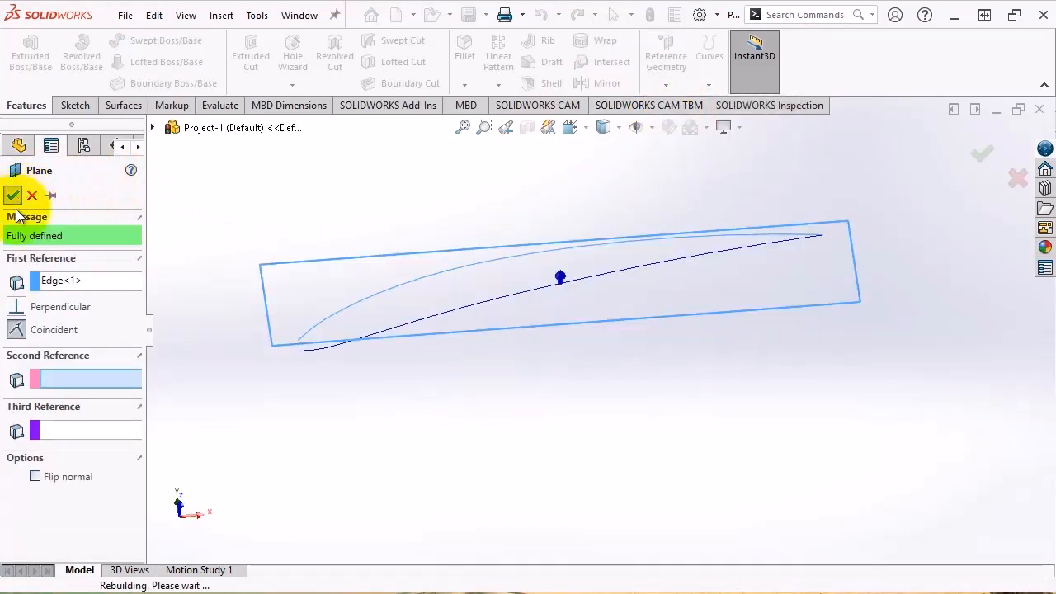
# Start a new sketch on Plane3 and hide the plane
pyautogui.click(62, 108)
pyautogui.click(23, 50)
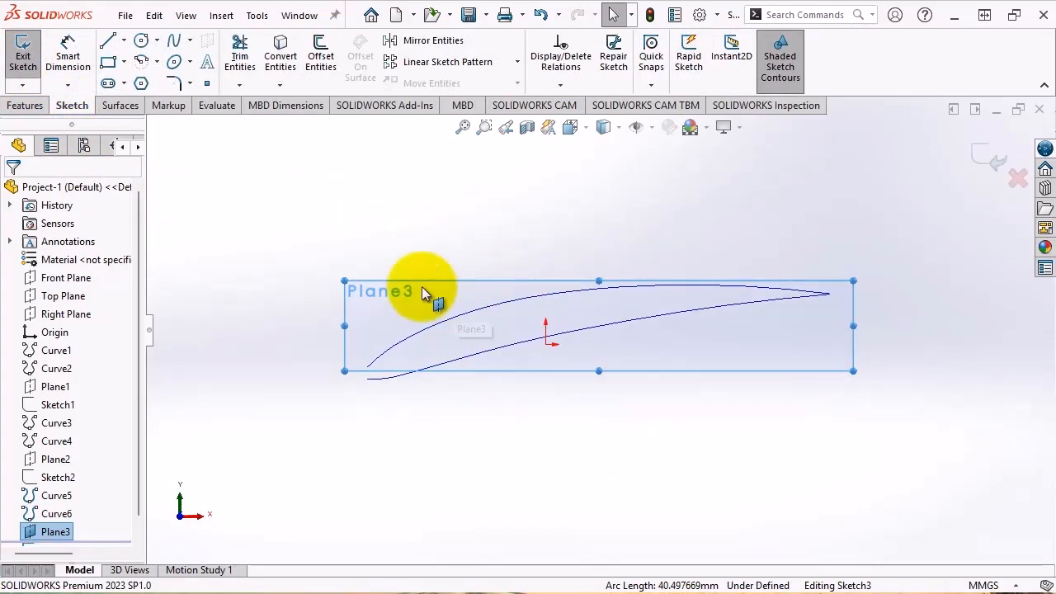
pyautogui.press('Escape')
pyautogui.click(37, 533)
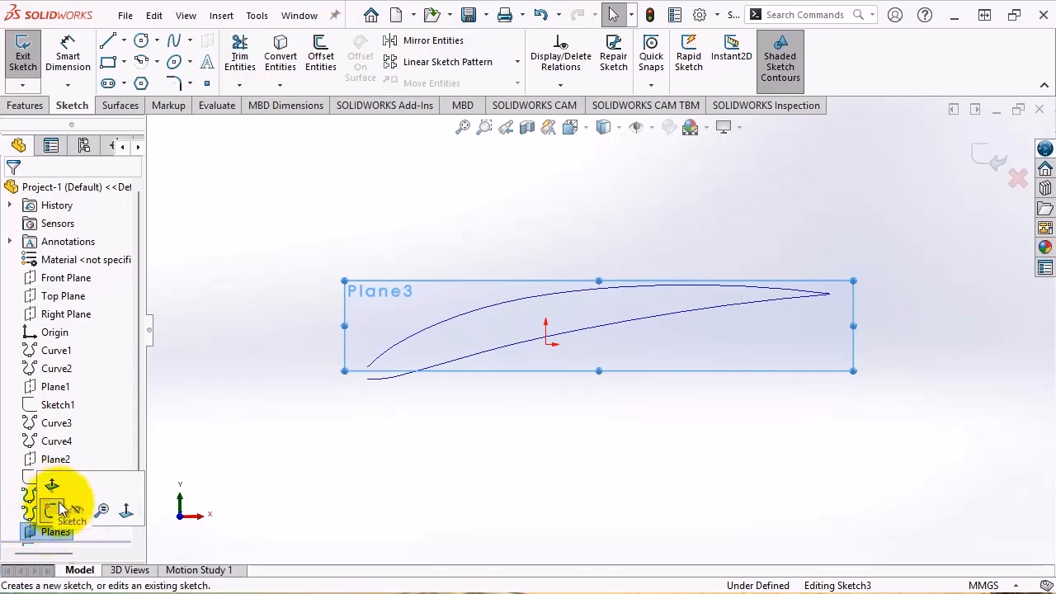
pyautogui.click(83, 510)
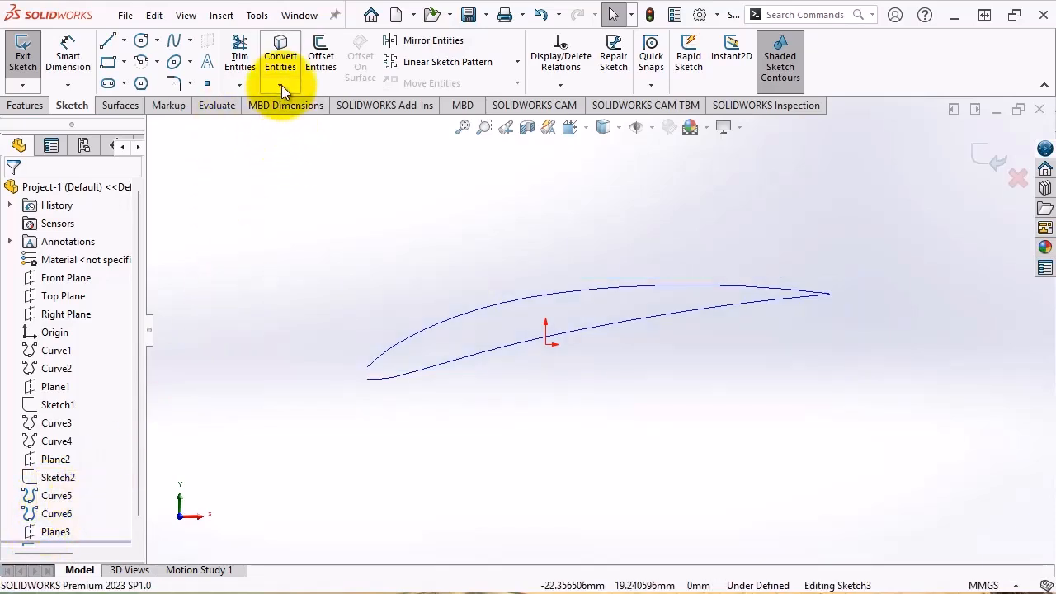
# Convert the upper and lower third-section curves into sketch entities
pyautogui.click(280, 60)
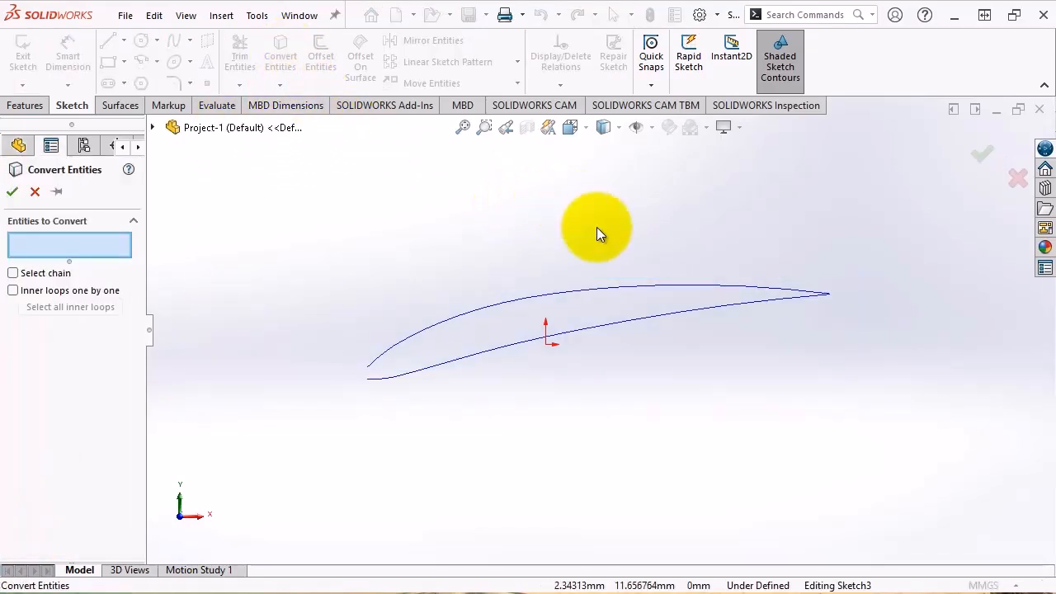
pyautogui.click(602, 290)
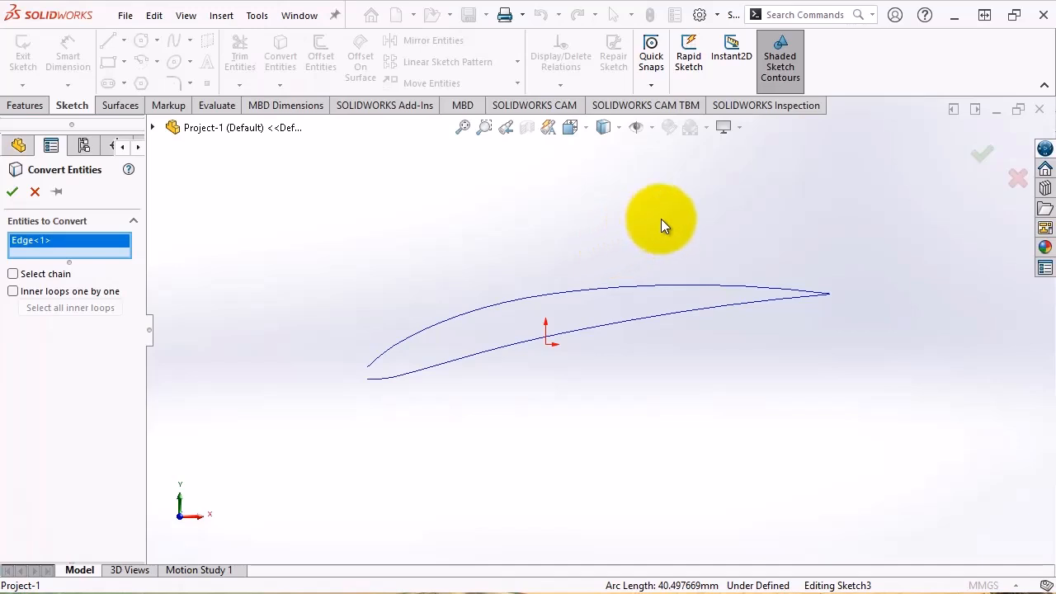
pyautogui.click(641, 320)
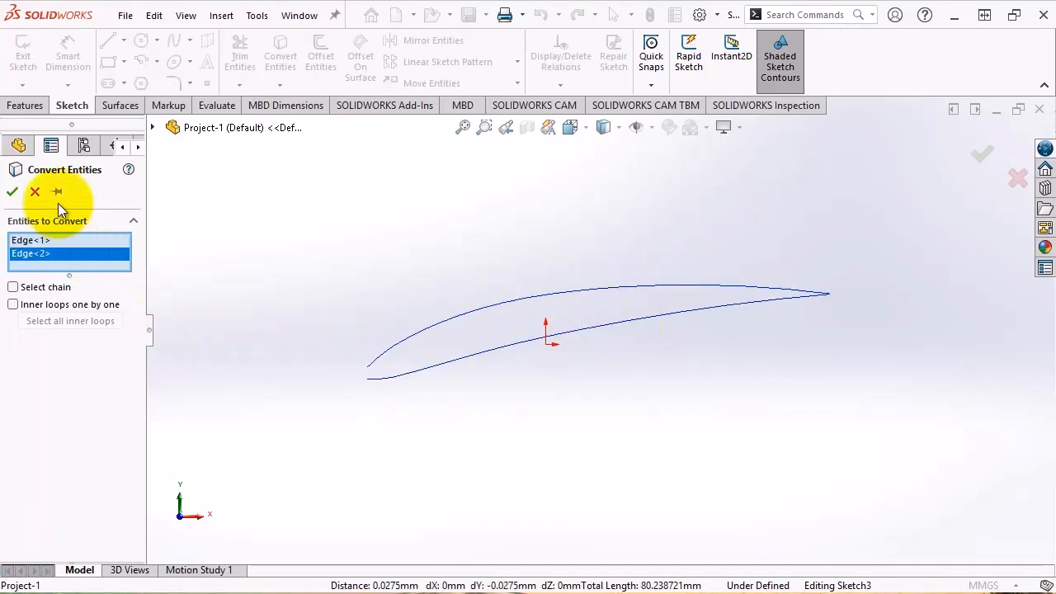
pyautogui.click(14, 193)
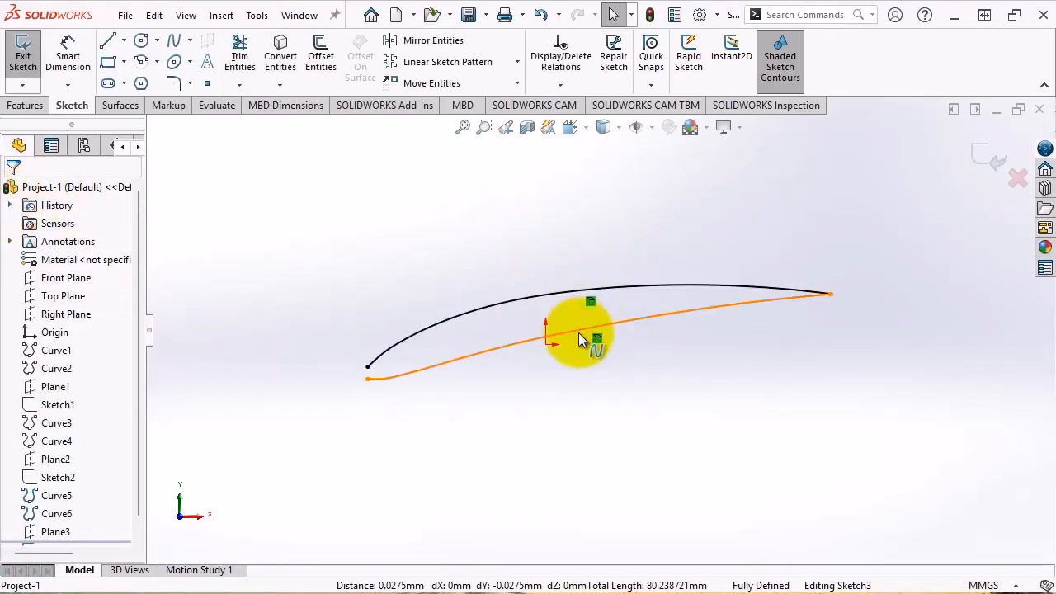
# Sketch a circle of about 0.76 mm radius between the two splines at the open leading edge
pyautogui.click(141, 41)
pyautogui.scroll(-6, 302, 405)
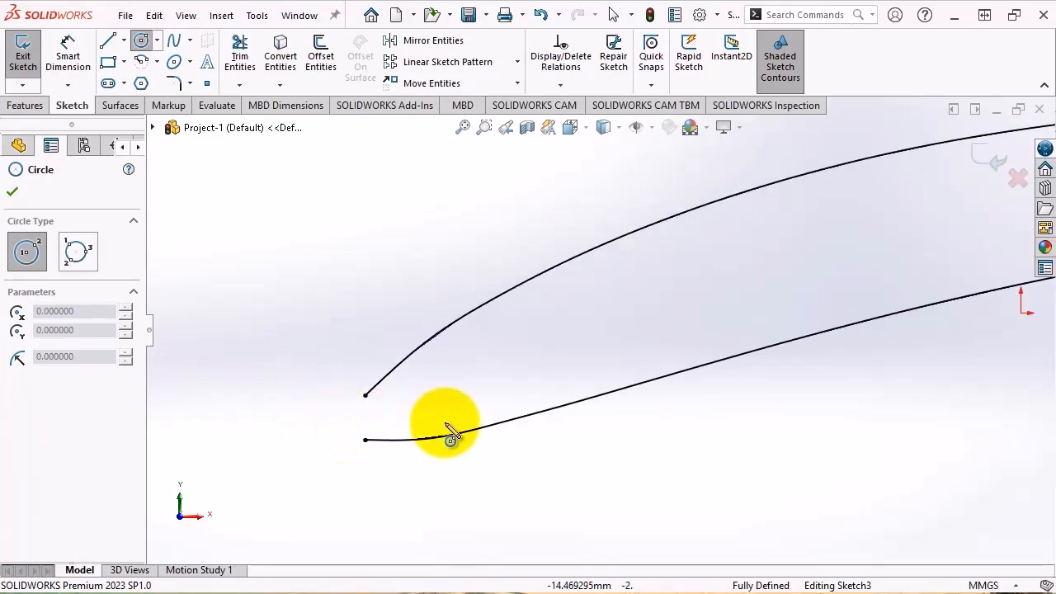
pyautogui.scroll(-2, 445, 425)
pyautogui.click(489, 378)
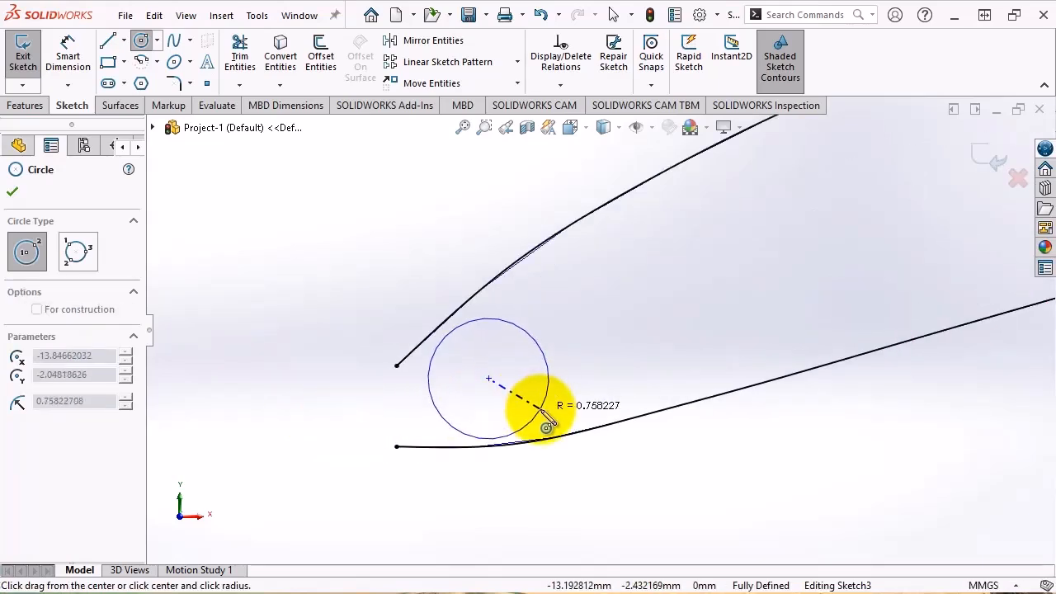
pyautogui.click(546, 428)
# Sketch a circle of about 0.1 mm radius between the two splines near the narrow trailing edge
pyautogui.scroll(5, 278, 319)
pyautogui.scroll(-3, 858, 293)
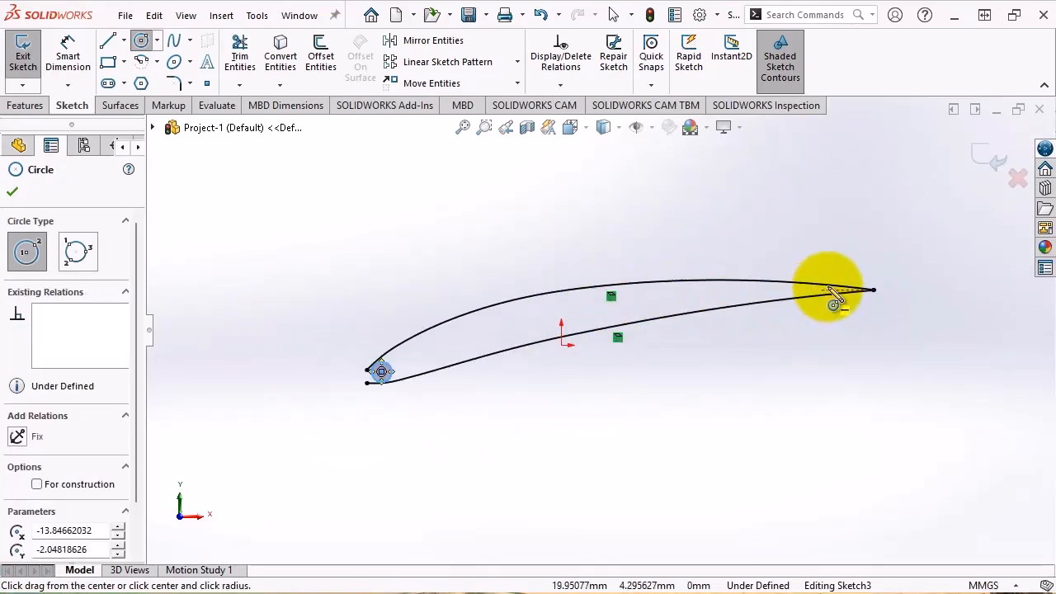
pyautogui.scroll(-8, 875, 291)
pyautogui.scroll(3, 636, 360)
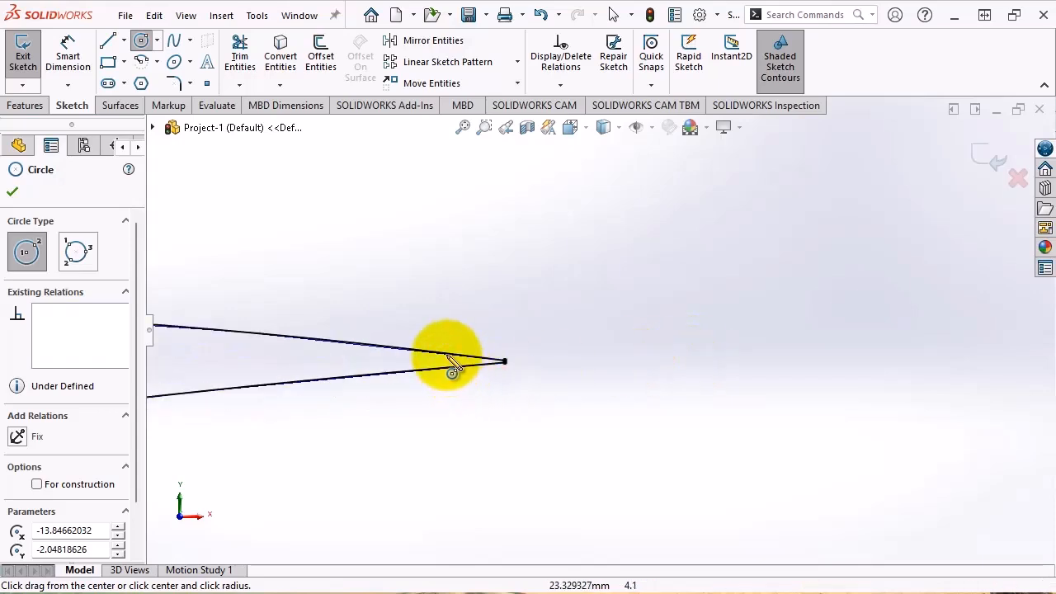
pyautogui.scroll(-2, 452, 367)
pyautogui.click(437, 388)
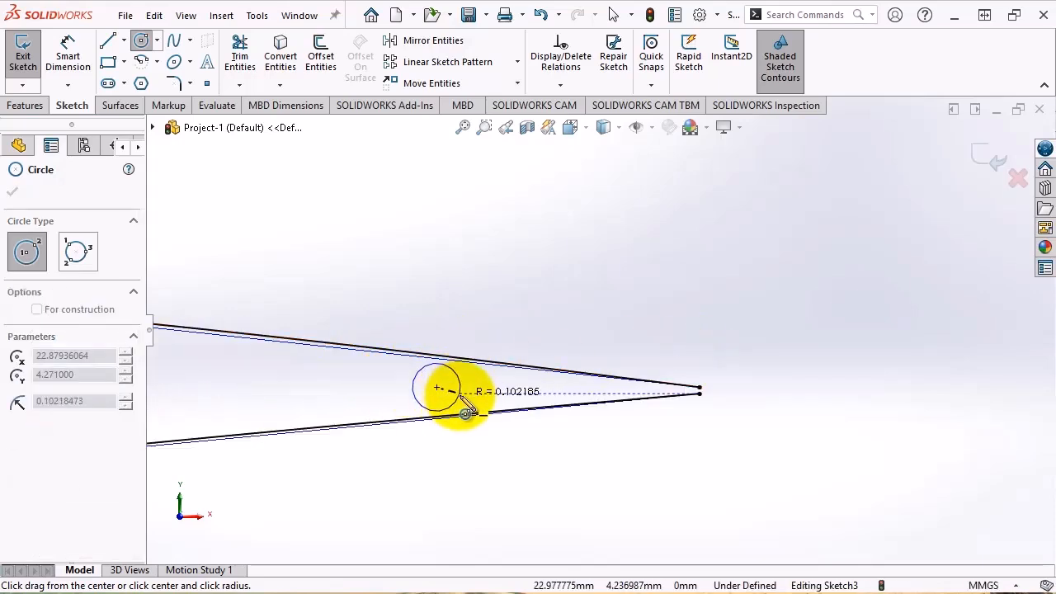
pyautogui.click(460, 399)
pyautogui.press('Escape')
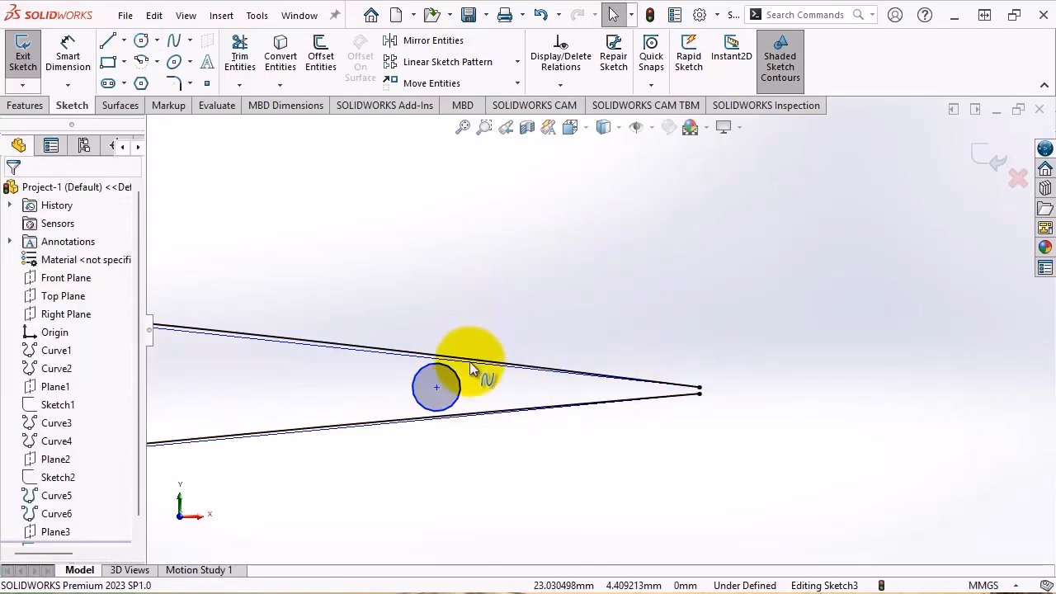
# Make the small trailing-edge circle tangent to both the upper and lower splines
pyautogui.click(465, 366)
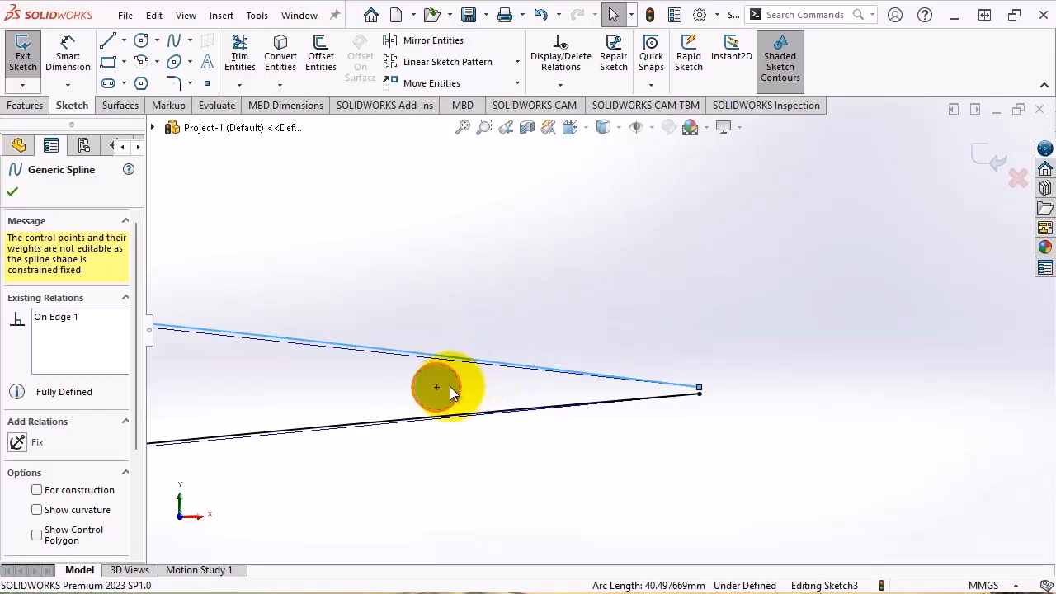
pyautogui.click(454, 377)
pyautogui.keyDown('ctrl'); pyautogui.click(501, 357); pyautogui.keyUp('ctrl')
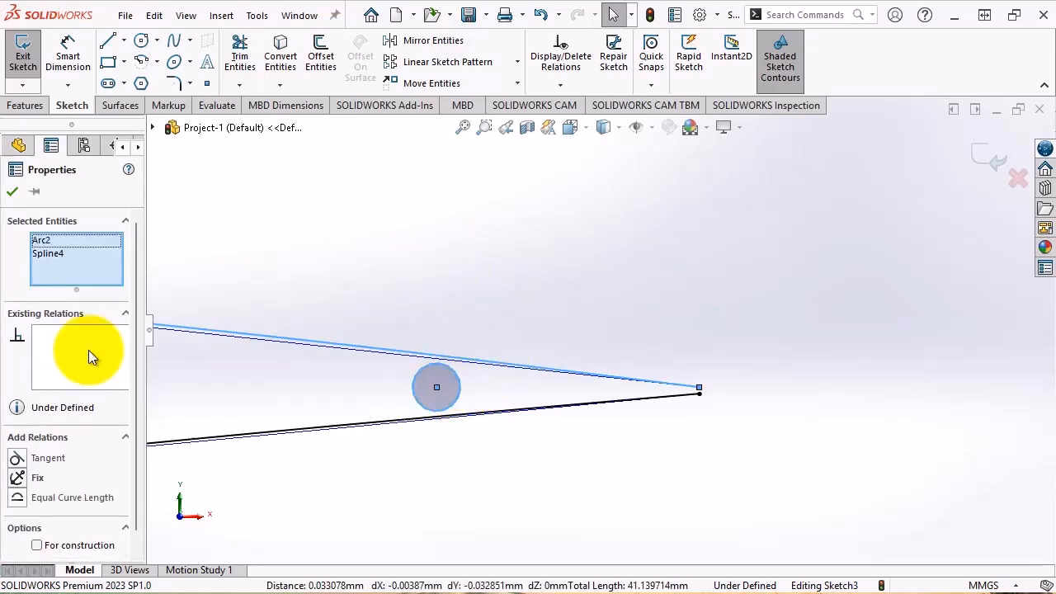
pyautogui.click(33, 458)
pyautogui.click(500, 285)
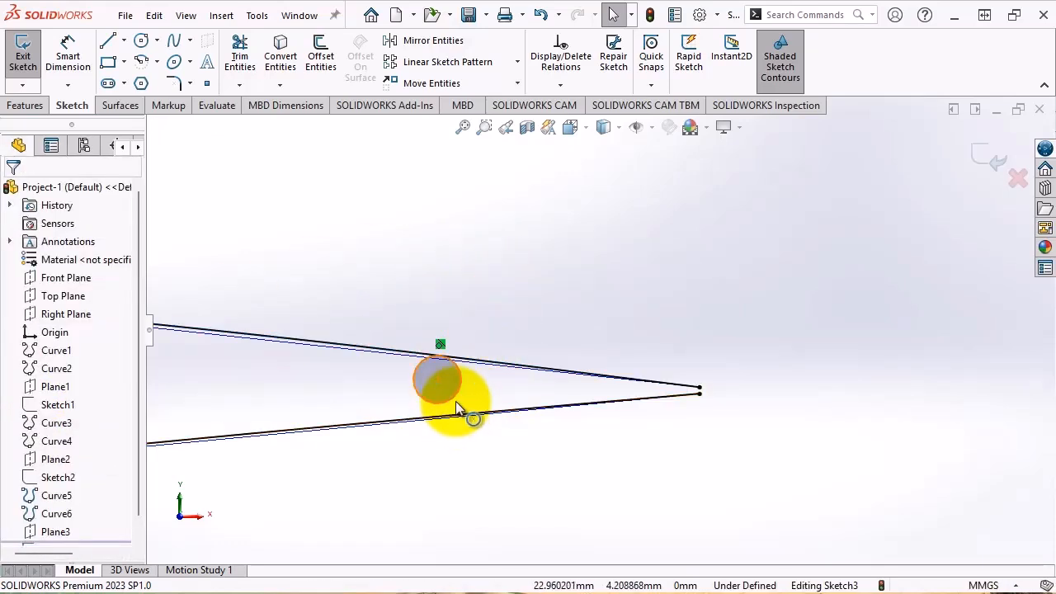
pyautogui.click(456, 400)
pyautogui.keyDown('ctrl'); pyautogui.click(480, 415); pyautogui.keyUp('ctrl')
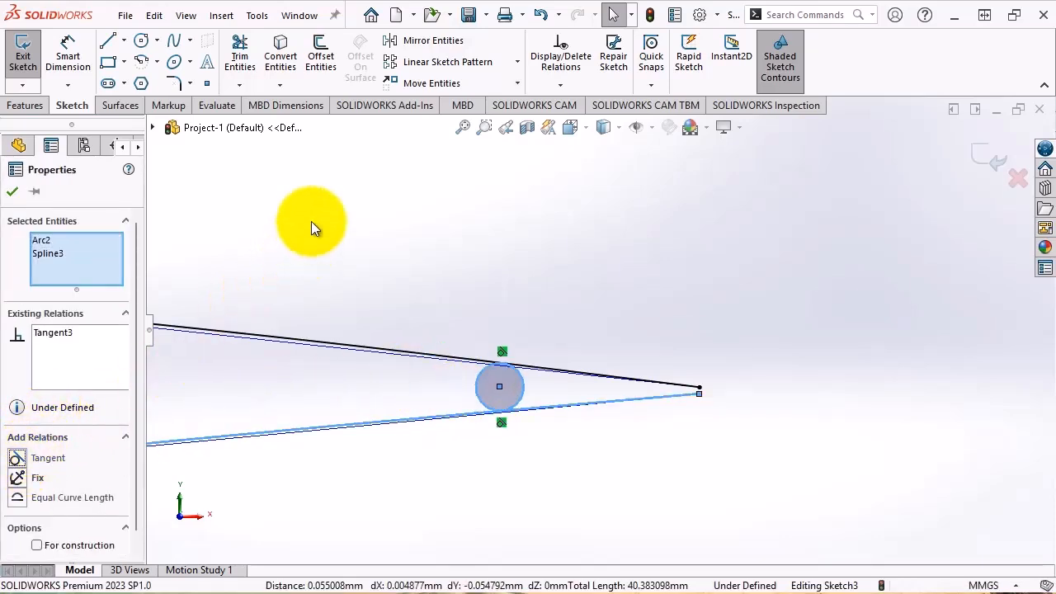
pyautogui.click(13, 193)
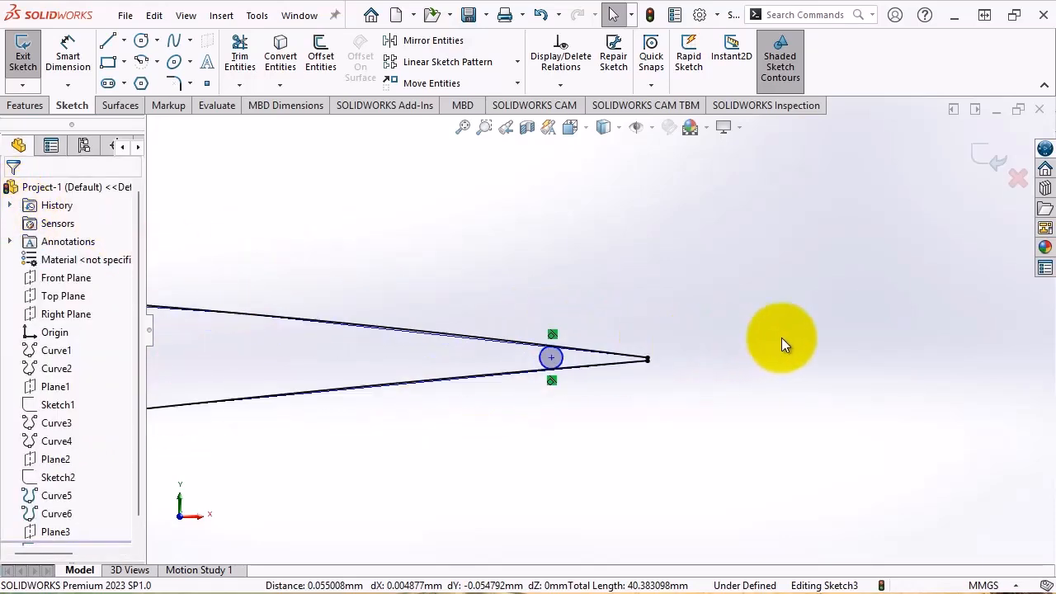
# Hide the imported third-section curves Curve5 and Curve6
pyautogui.scroll(3, 598, 330)
pyautogui.scroll(-3, 302, 345)
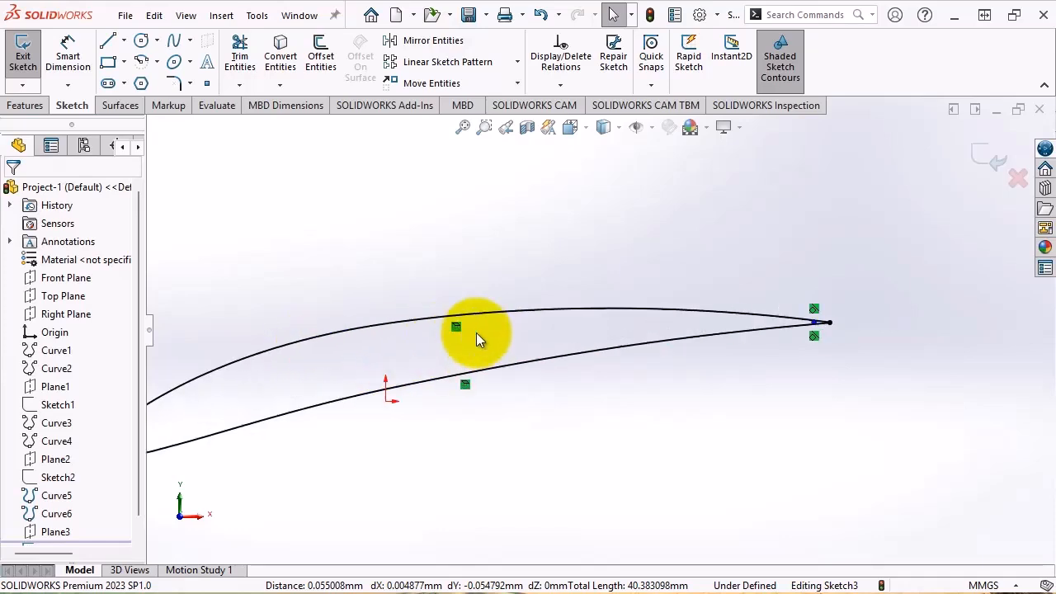
pyautogui.scroll(-6, 685, 289)
pyautogui.scroll(-3, 693, 380)
pyautogui.scroll(-5, 596, 404)
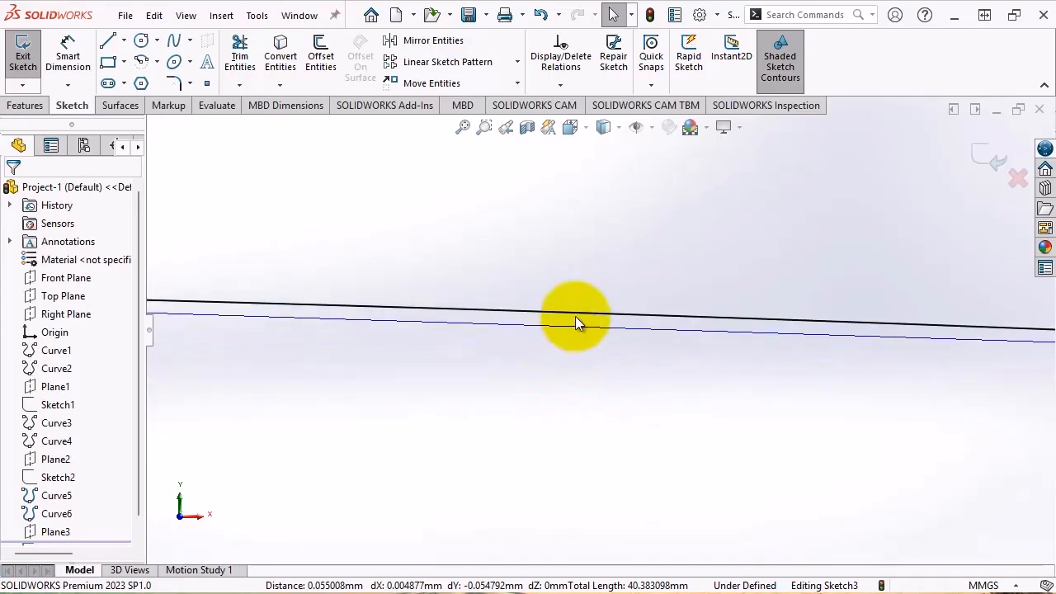
pyautogui.scroll(6, 729, 309)
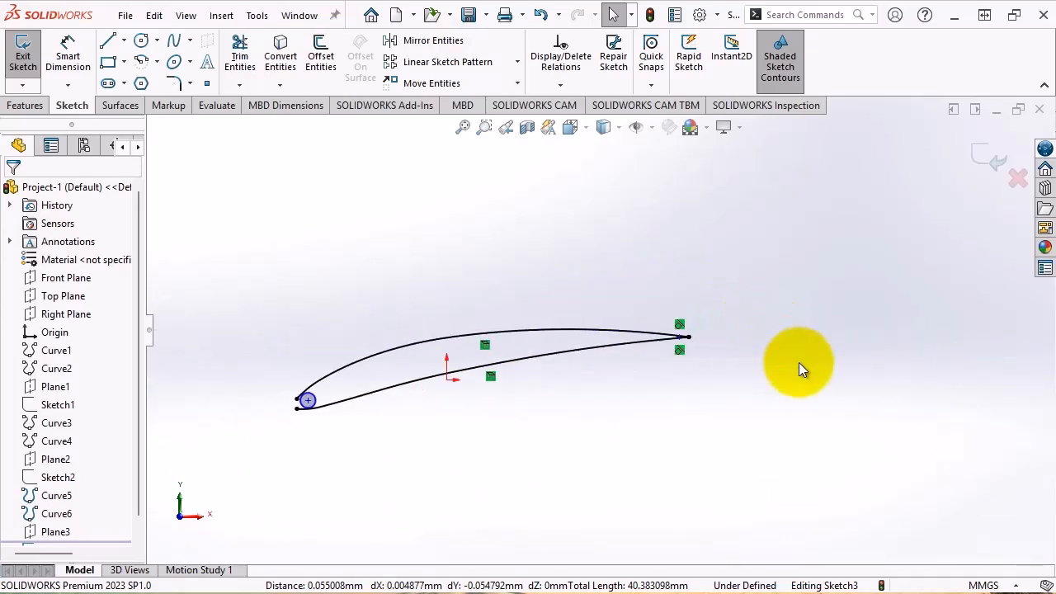
pyautogui.scroll(-2, 395, 385)
pyautogui.scroll(-1, 55, 507)
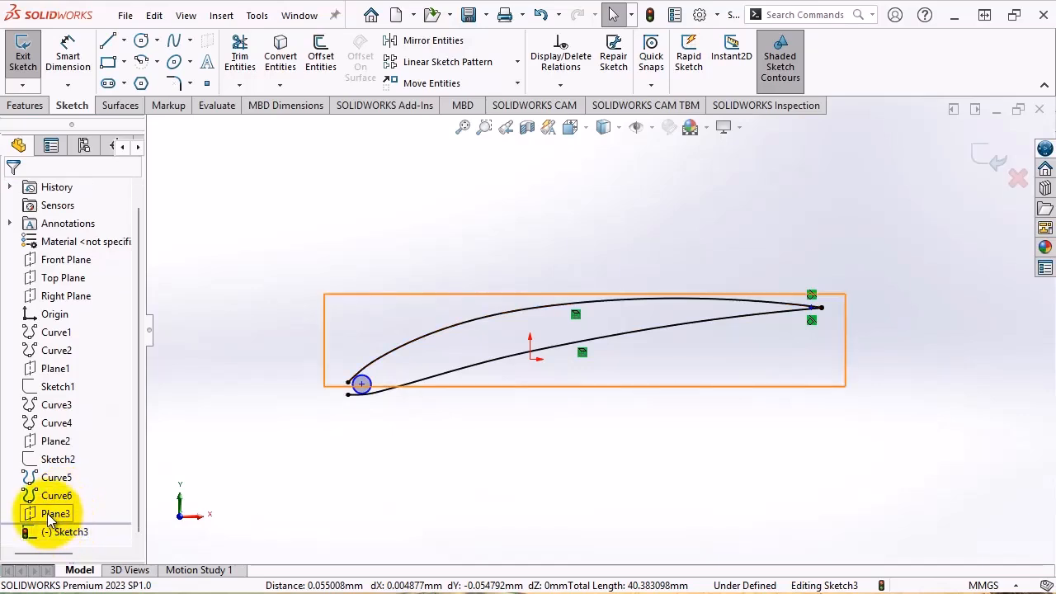
pyautogui.click(33, 478)
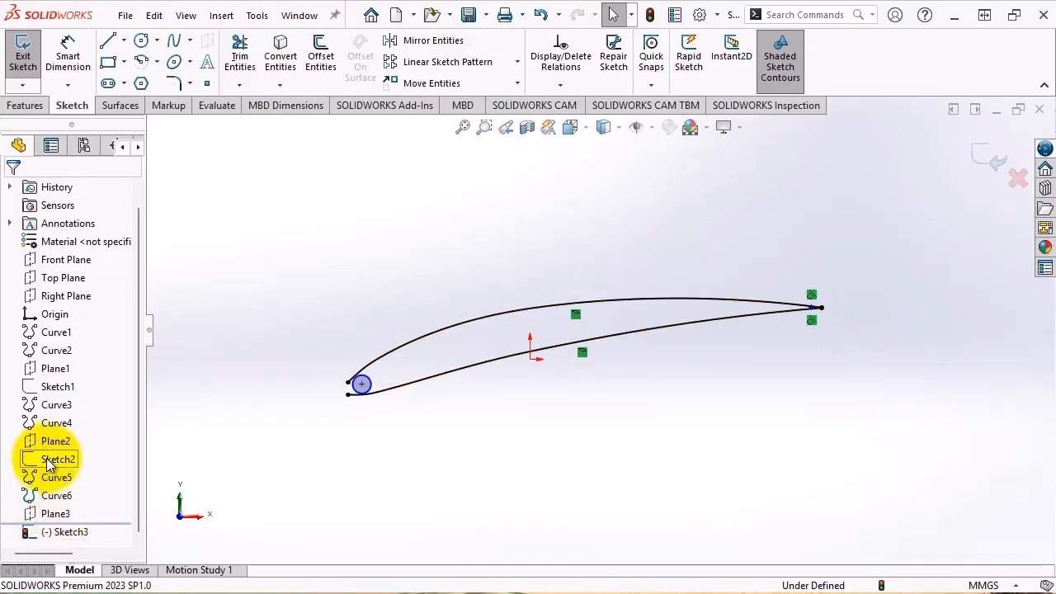
pyautogui.click(47, 493)
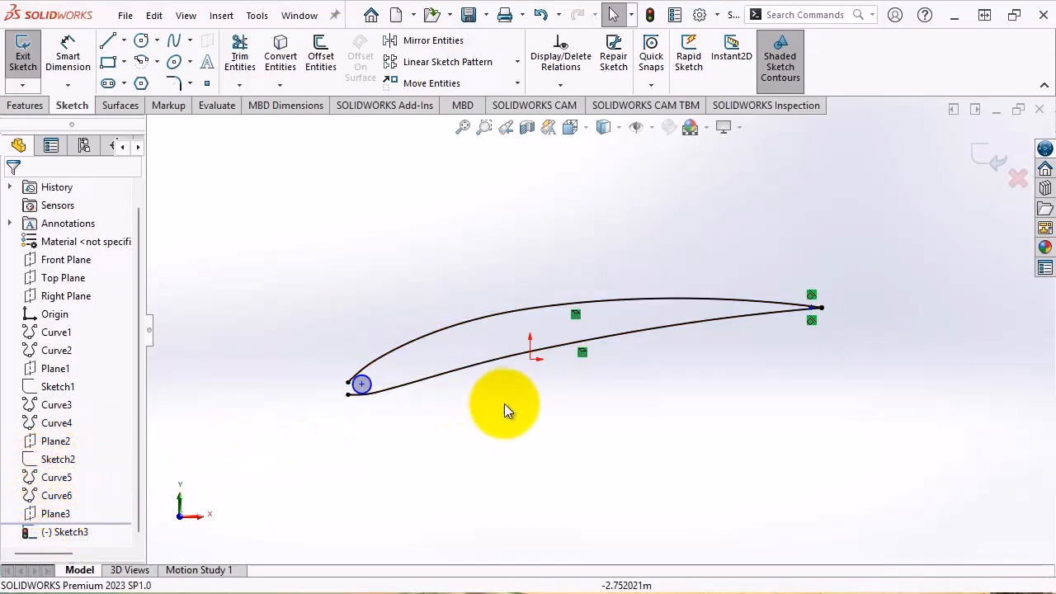
# Make the leading-edge circle tangent to both the upper and lower splines
pyautogui.scroll(-2, 369, 359)
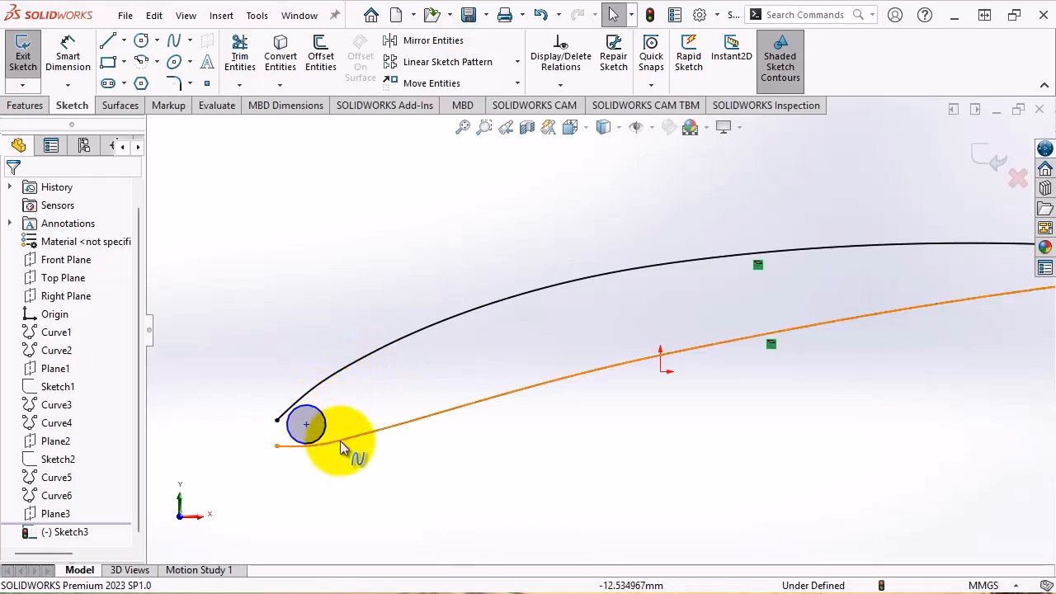
pyautogui.scroll(-3, 322, 437)
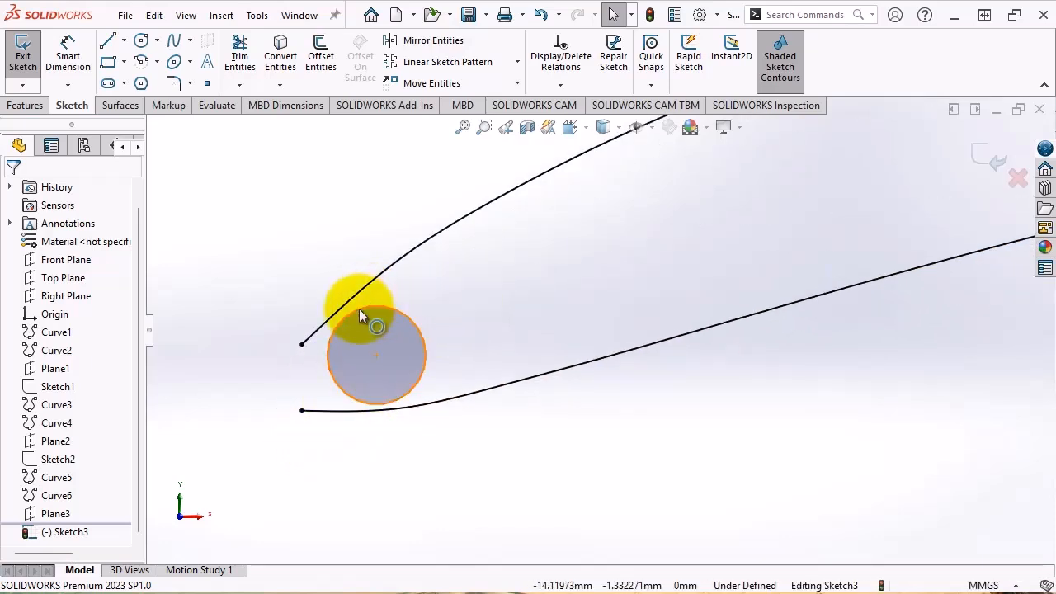
pyautogui.click(359, 309)
pyautogui.moveTo(368, 315); pyautogui.dragTo(370, 292)
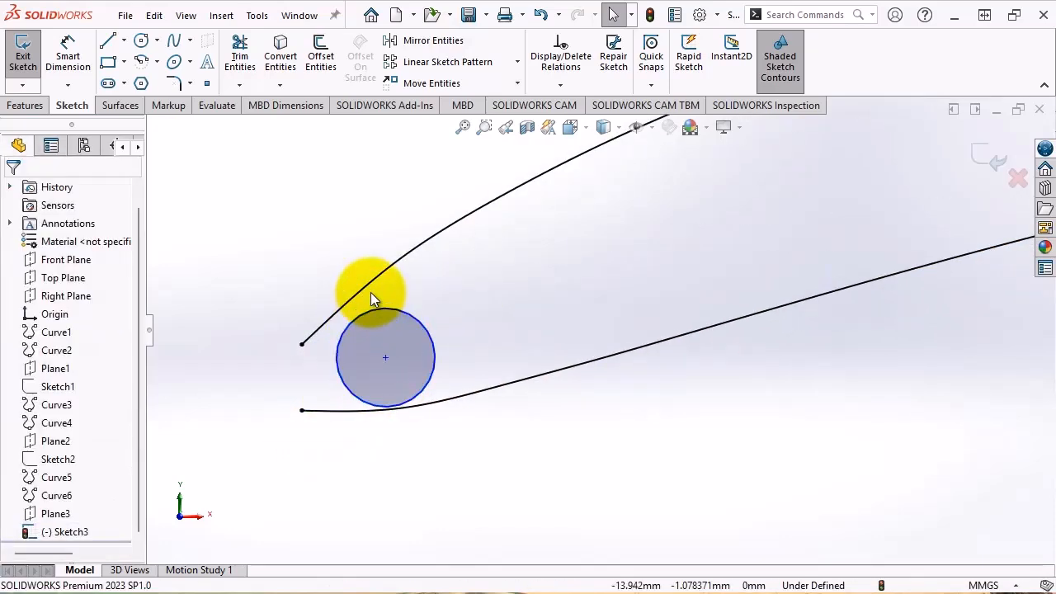
pyautogui.click(379, 310)
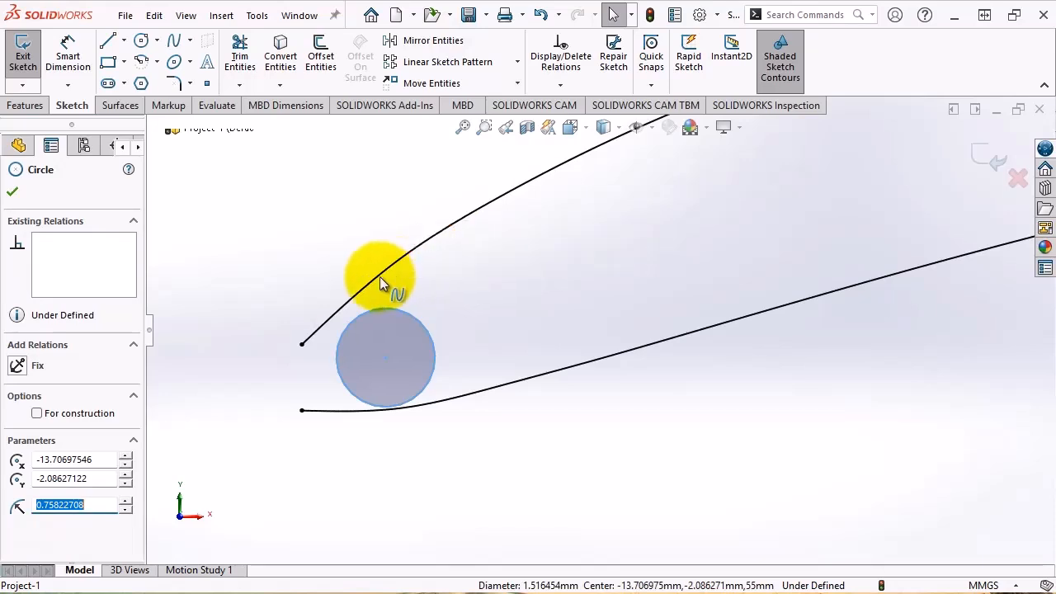
pyautogui.click(372, 279)
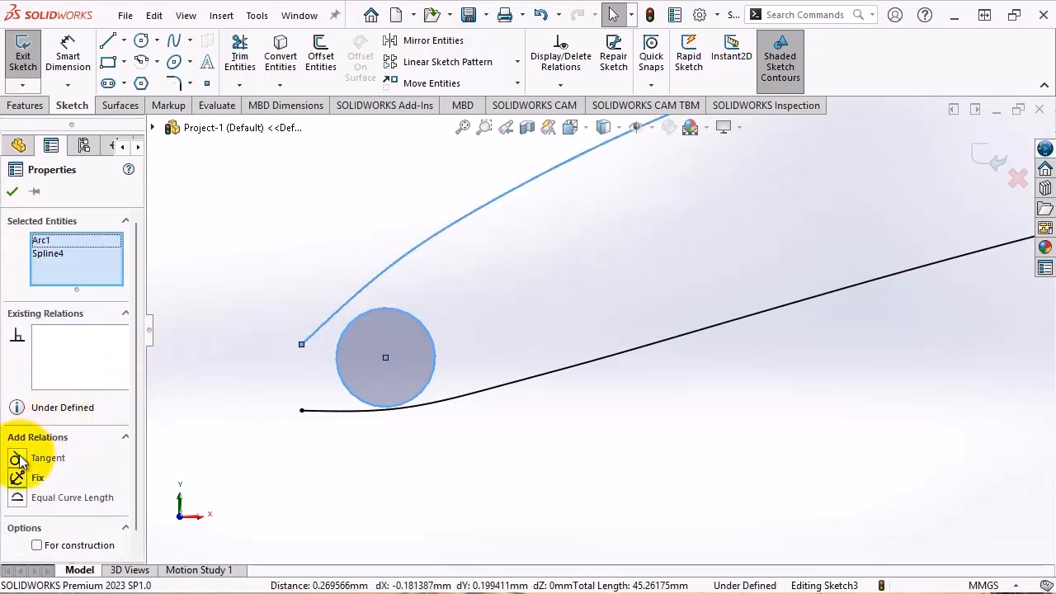
pyautogui.click(18, 459)
pyautogui.click(433, 367)
pyautogui.click(406, 386)
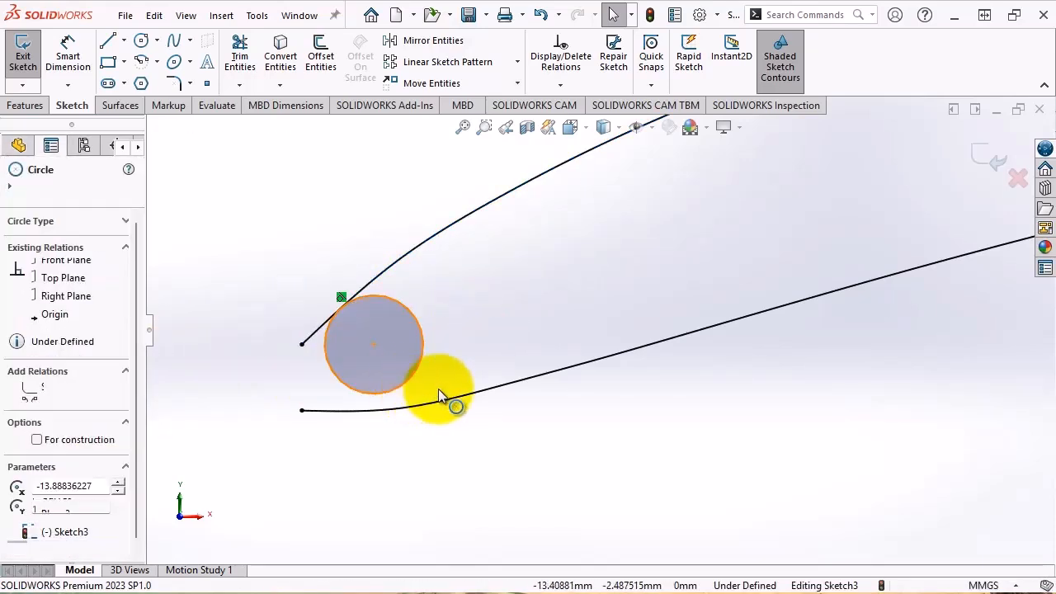
pyautogui.click(417, 403)
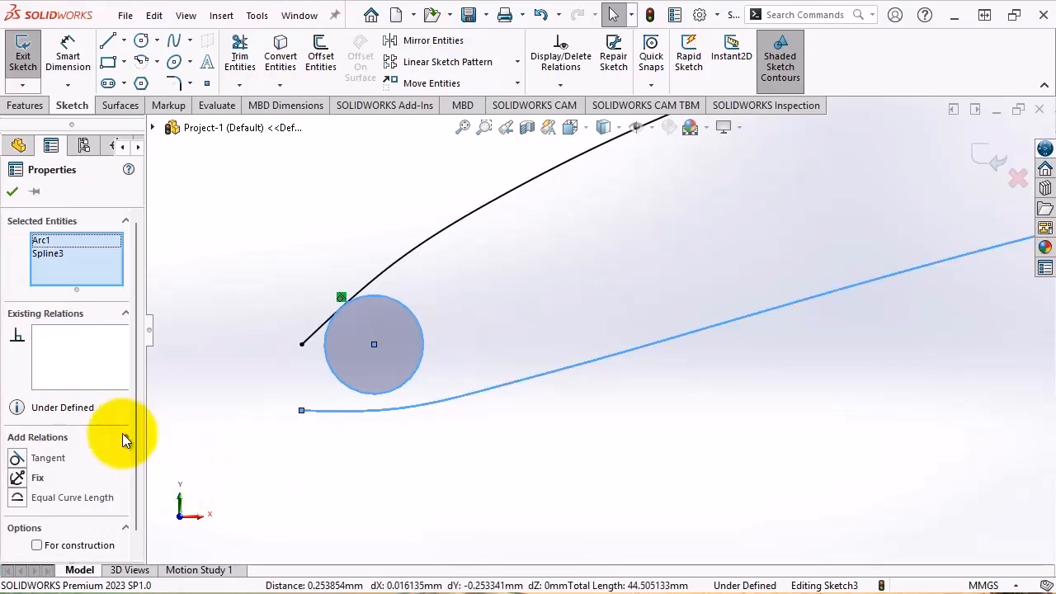
pyautogui.click(20, 459)
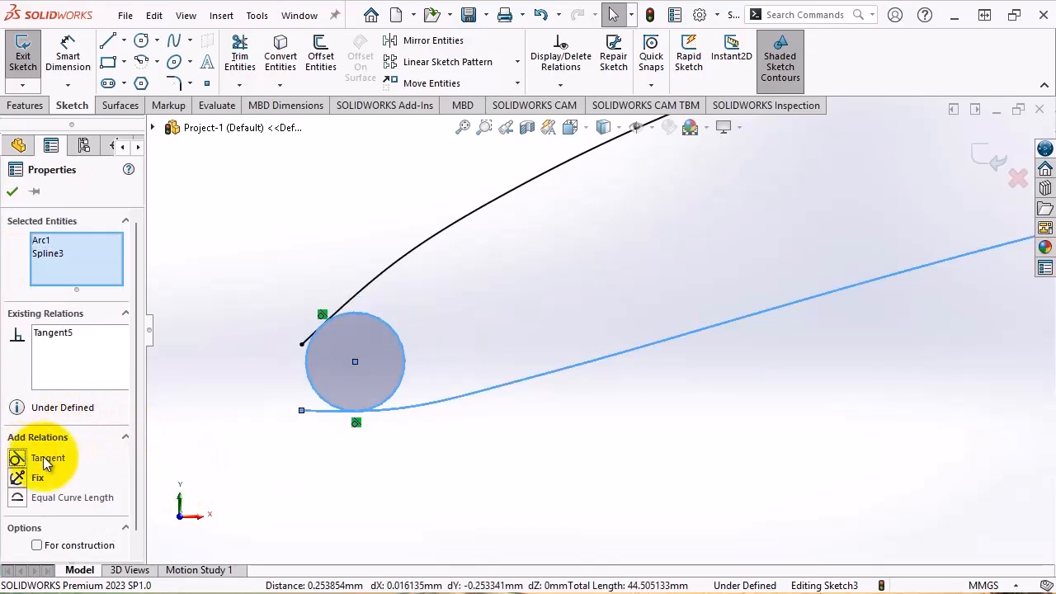
pyautogui.click(12, 191)
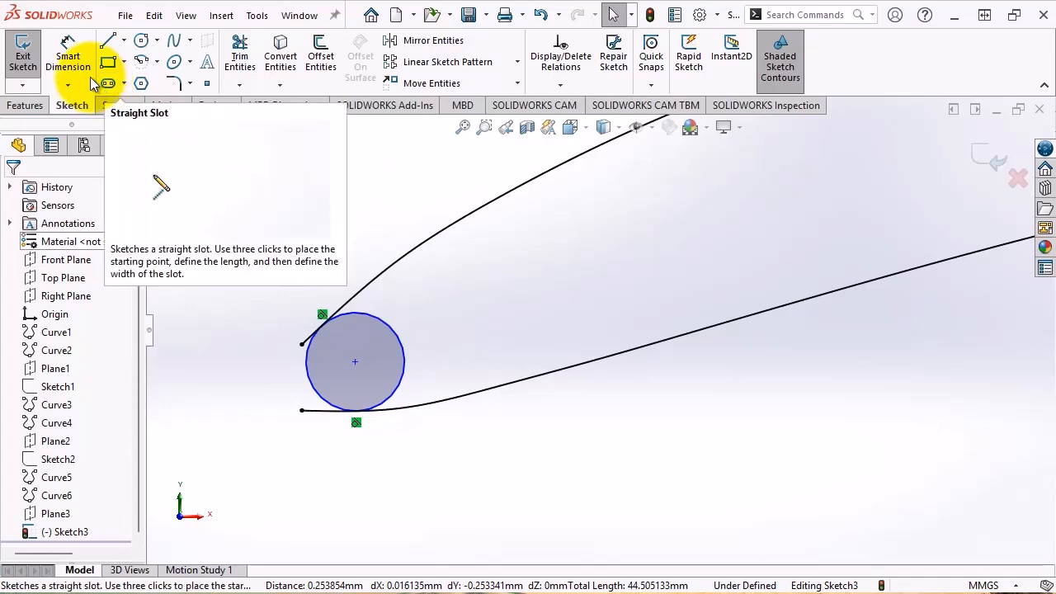
# Dimension the horizontal distance from the origin to the outermost side of the leading-edge circle
pyautogui.click(70, 51)
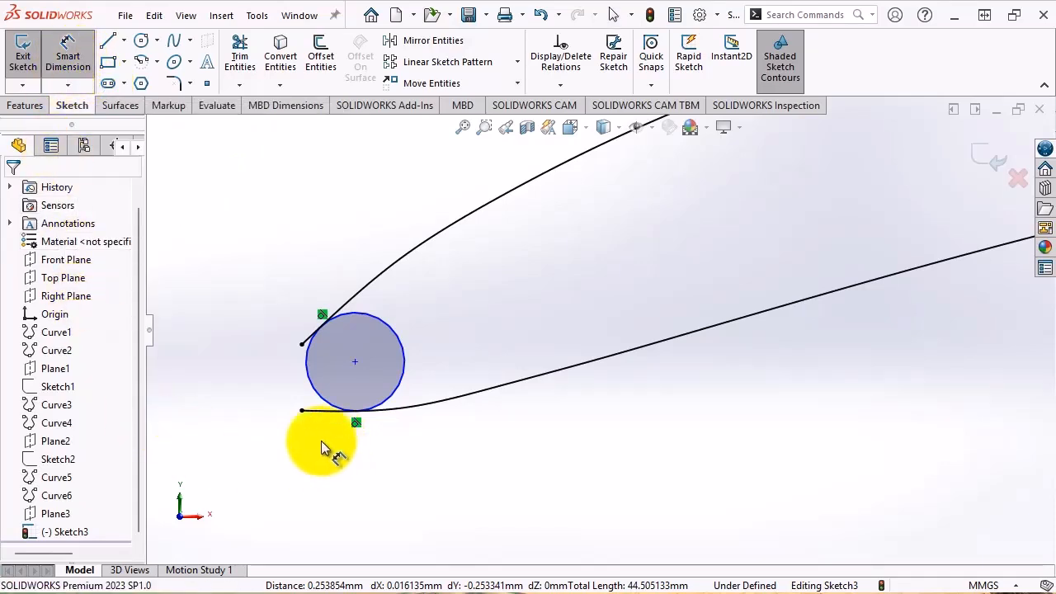
pyautogui.scroll(7, 226, 359)
pyautogui.scroll(-2, 699, 347)
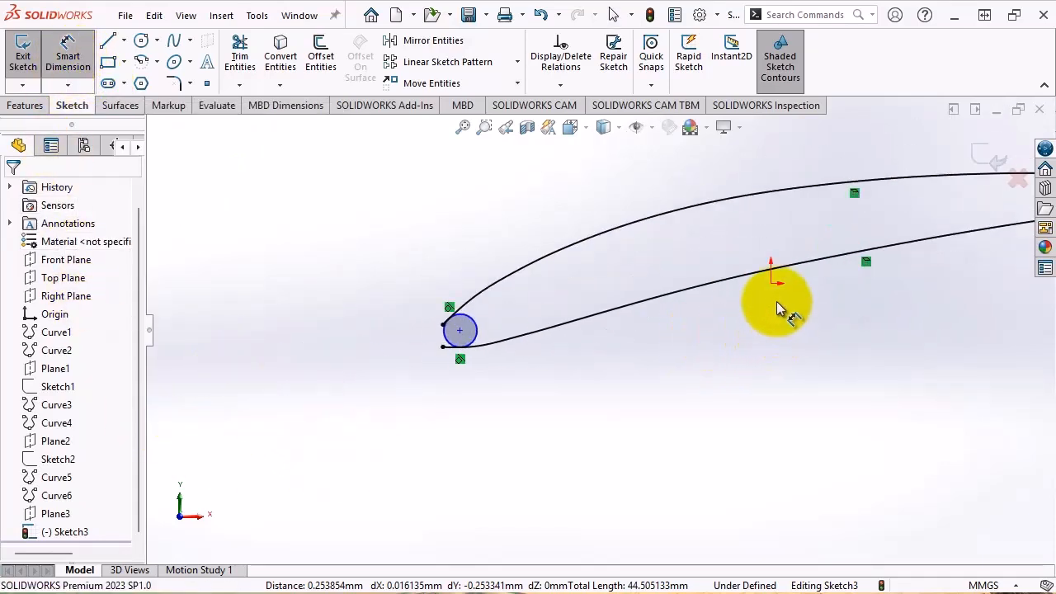
pyautogui.click(771, 283)
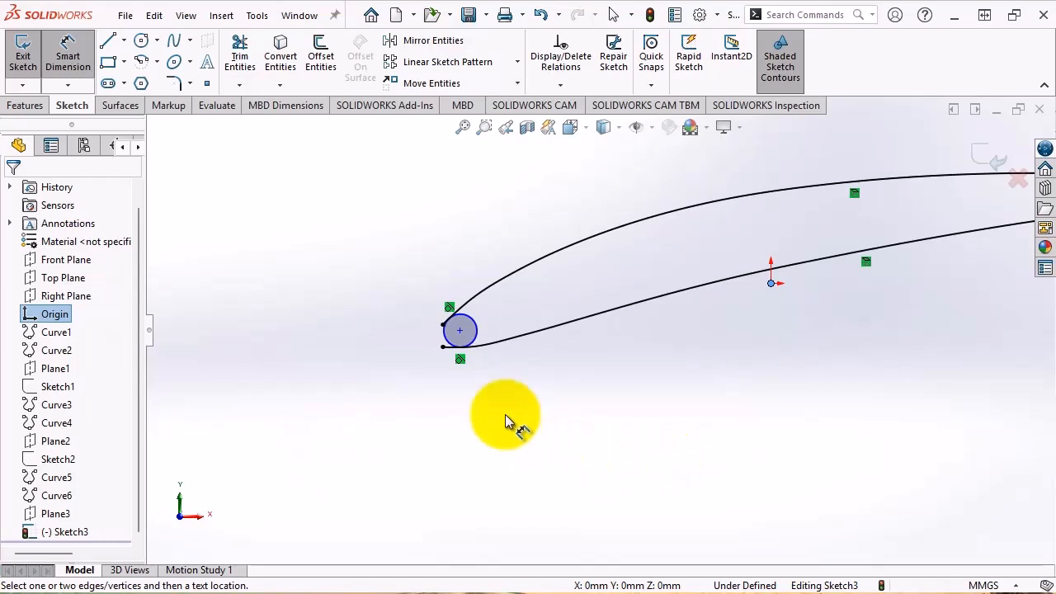
pyautogui.scroll(-5, 456, 349)
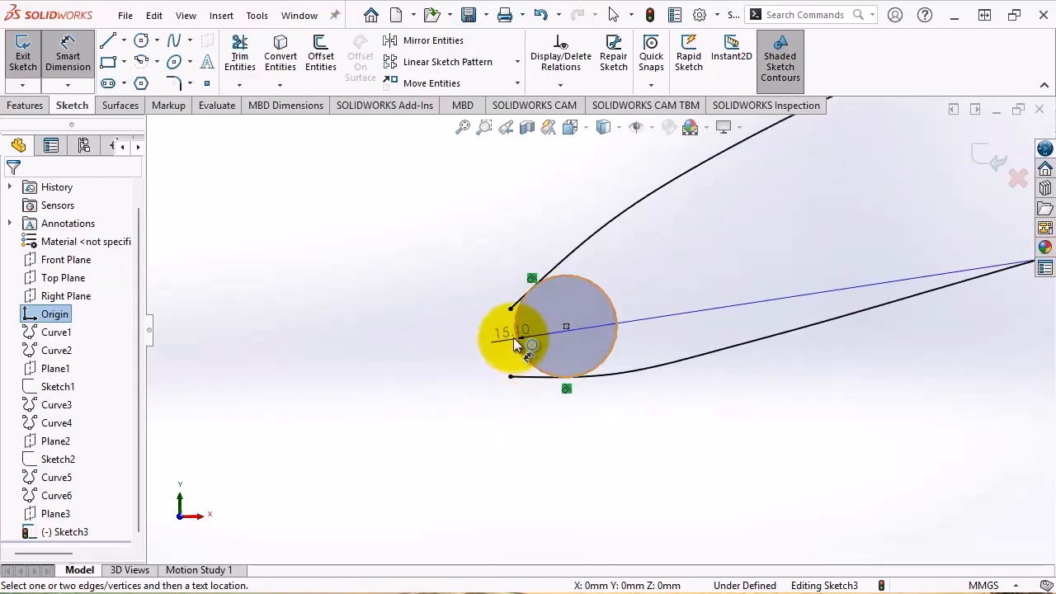
pyautogui.click(516, 343)
pyautogui.scroll(4, 578, 346)
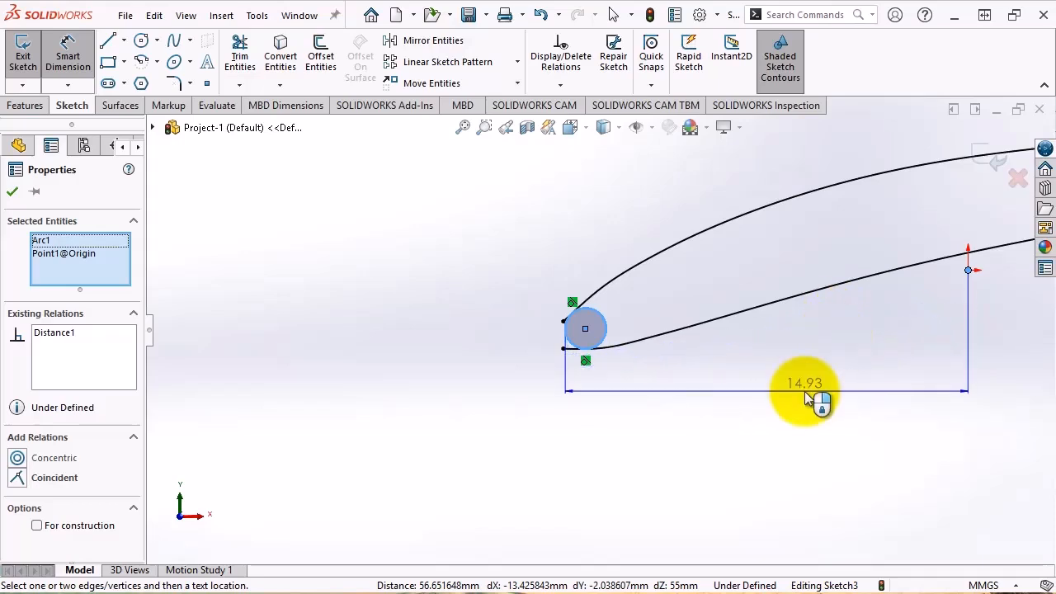
pyautogui.click(807, 399)
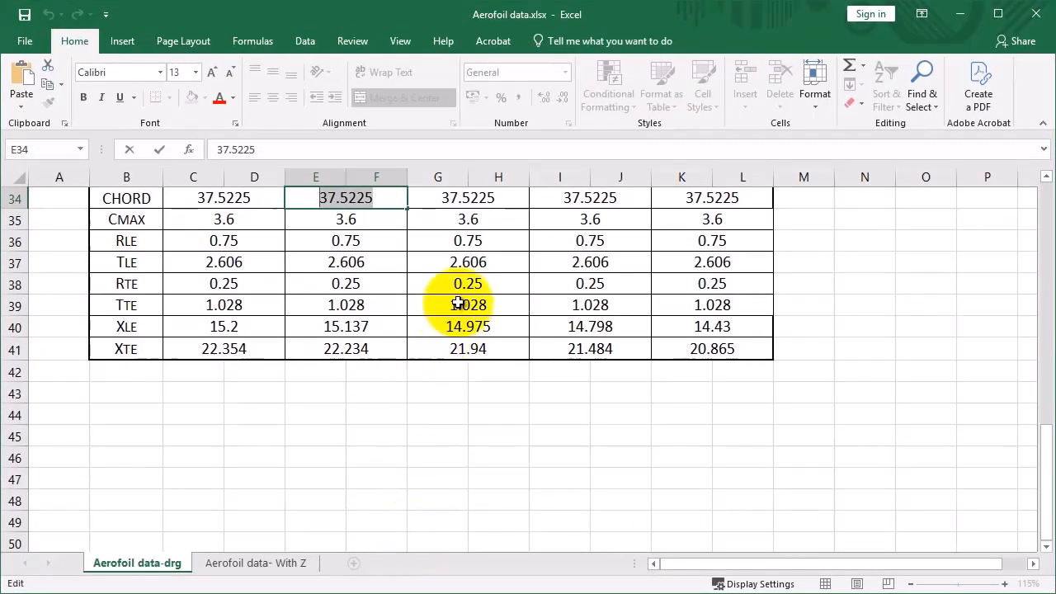
# Switch to the Aerofoil data workbook in Excel and copy the third section's XLE value, 14.975, from cell G40
pyautogui.moveTo(438, 181); pyautogui.dragTo(494, 172)
pyautogui.scroll(11, 483, 401)
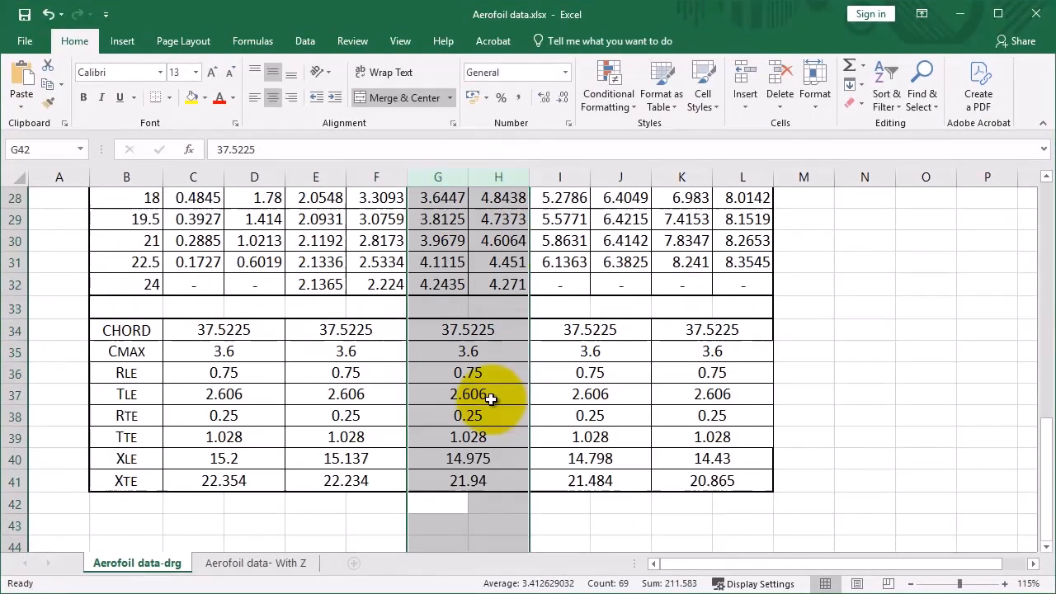
pyautogui.scroll(-13, 493, 406)
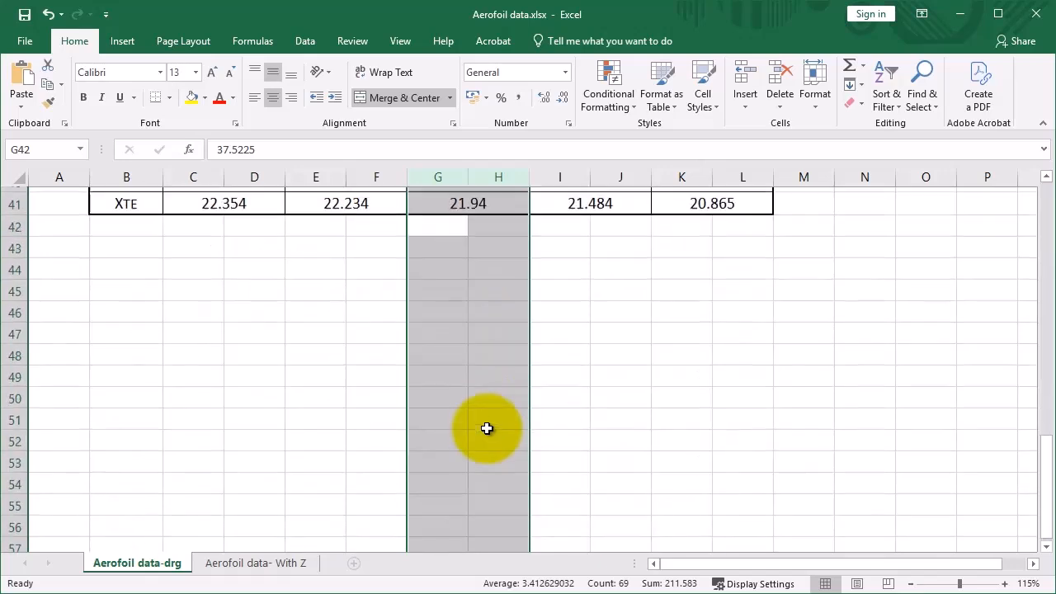
pyautogui.scroll(3, 486, 426)
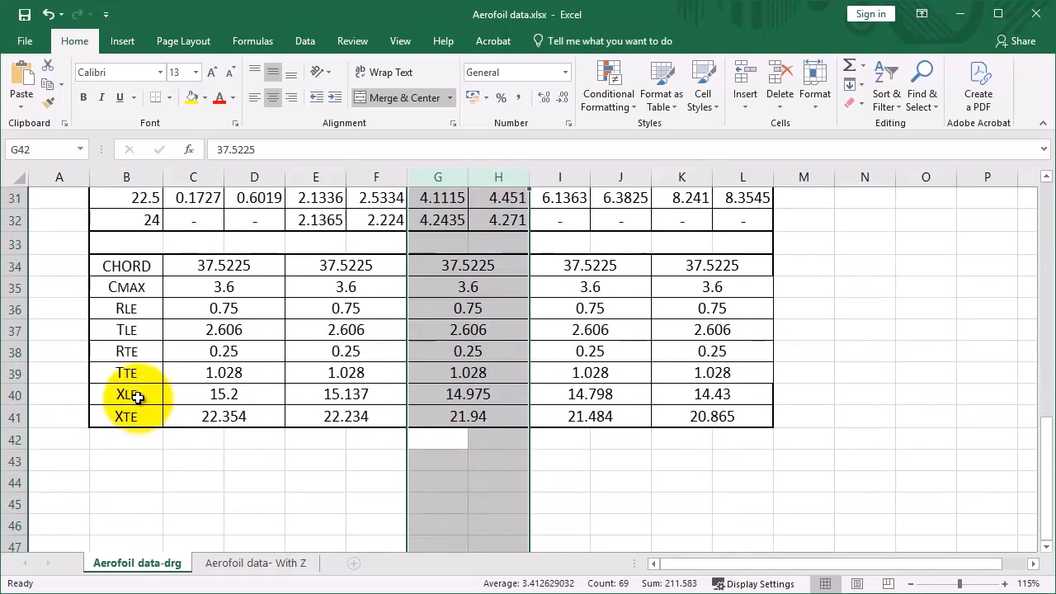
pyautogui.doubleClick(502, 393)
pyautogui.moveTo(523, 396); pyautogui.dragTo(414, 398)
pyautogui.hotkey('ctrl', 'c')
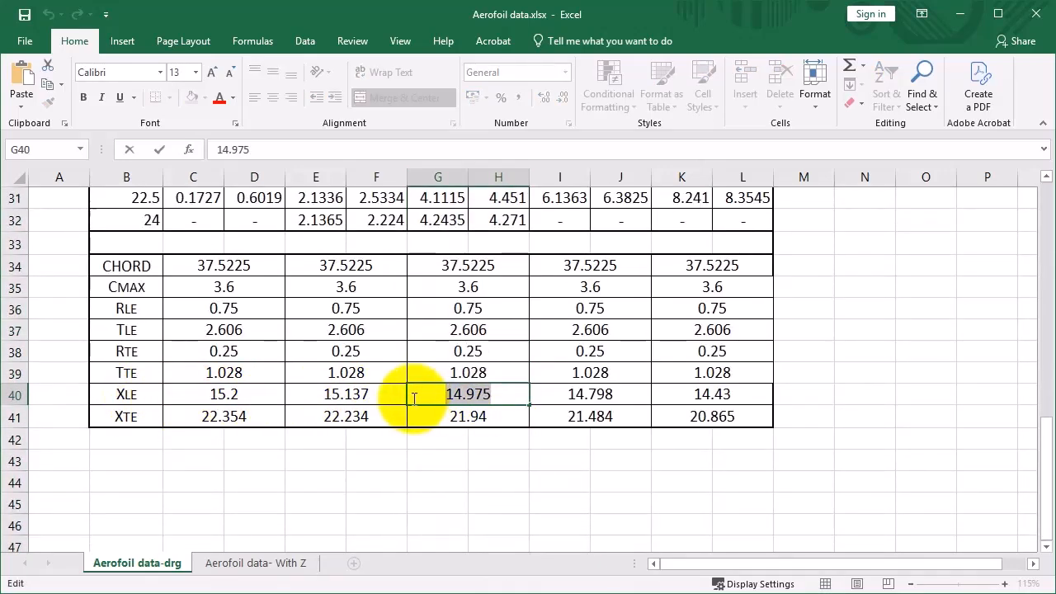
pyautogui.click(959, 14)
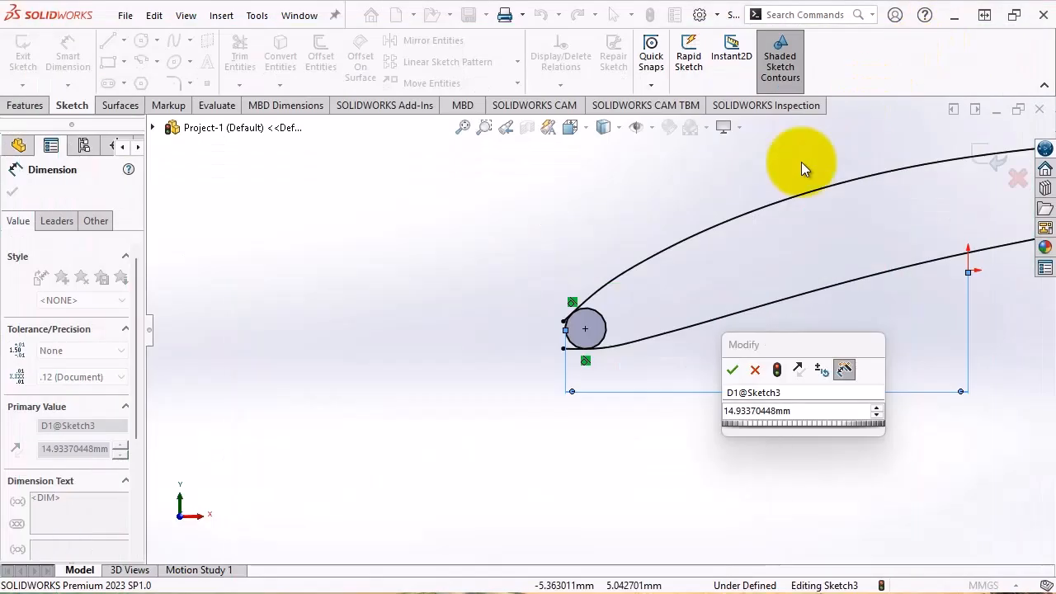
# Set the horizontal distance from the origin to the leading-edge circle to 14.975 mm in SOLIDWORKS
pyautogui.hotkey('ctrl', 'v')
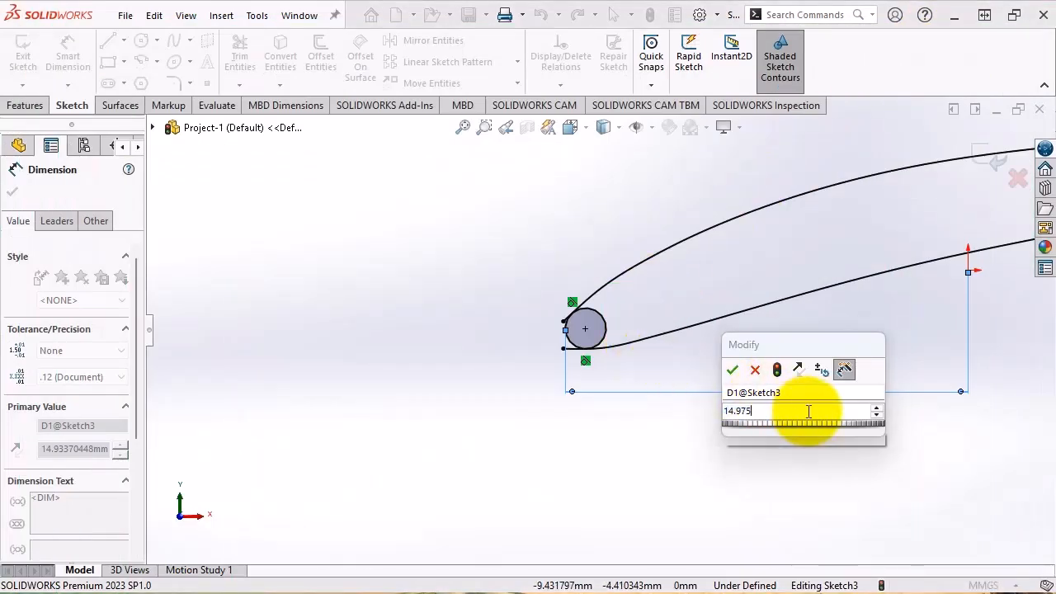
pyautogui.rightClick(803, 411)
pyautogui.moveTo(832, 444)
pyautogui.press('Return')
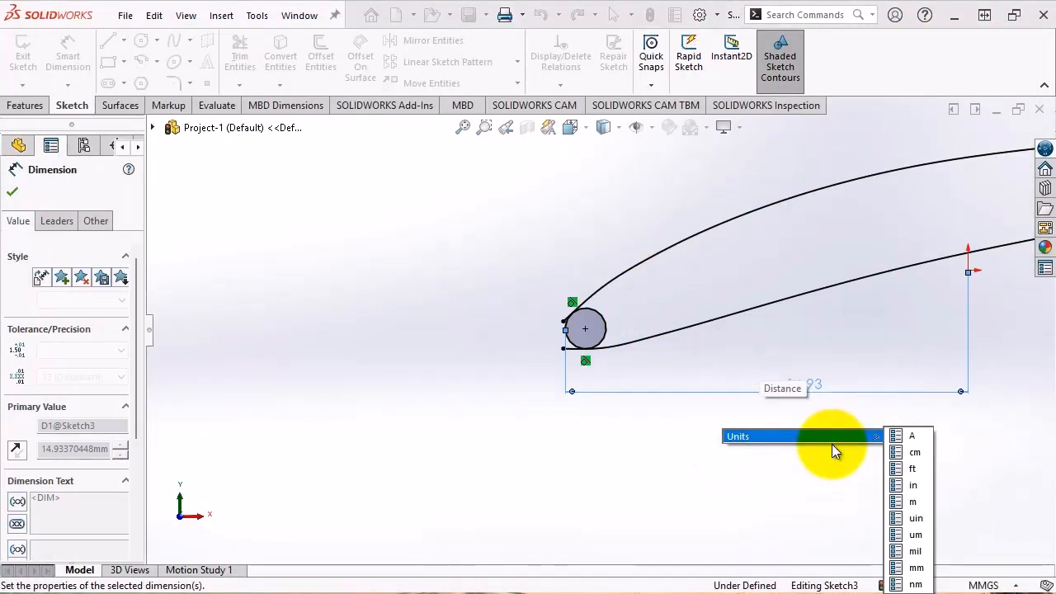
pyautogui.click(14, 194)
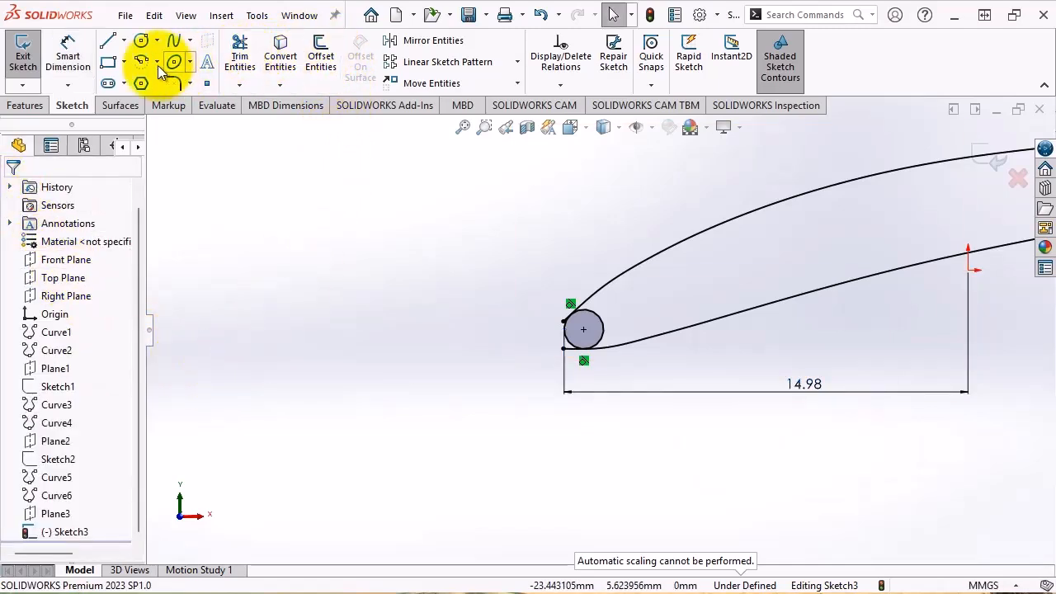
# Dimension the chord distance between the outermost sides of the leading-edge and trailing-edge circles, placing it aligned below the aerofoil
pyautogui.click(70, 59)
pyautogui.scroll(-5, 583, 356)
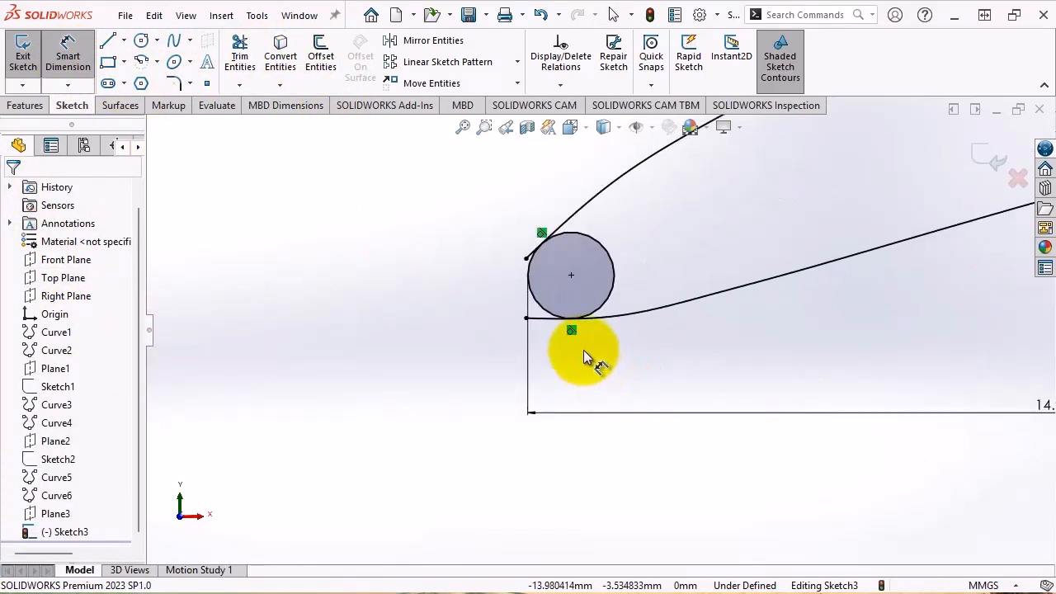
pyautogui.click(525, 300)
pyautogui.scroll(5, 295, 349)
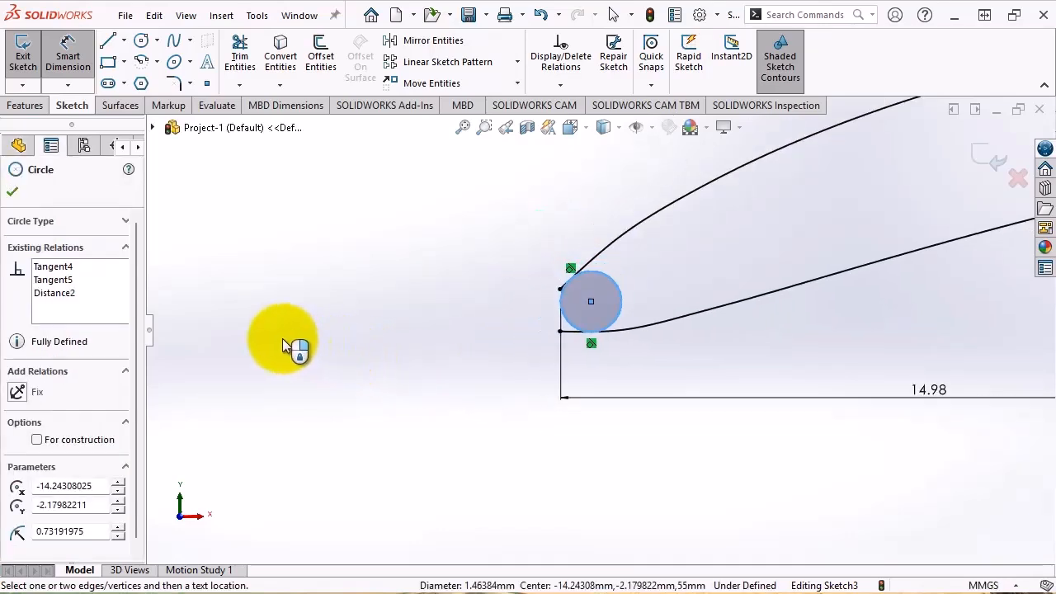
pyautogui.scroll(3, 285, 357)
pyautogui.scroll(-3, 849, 302)
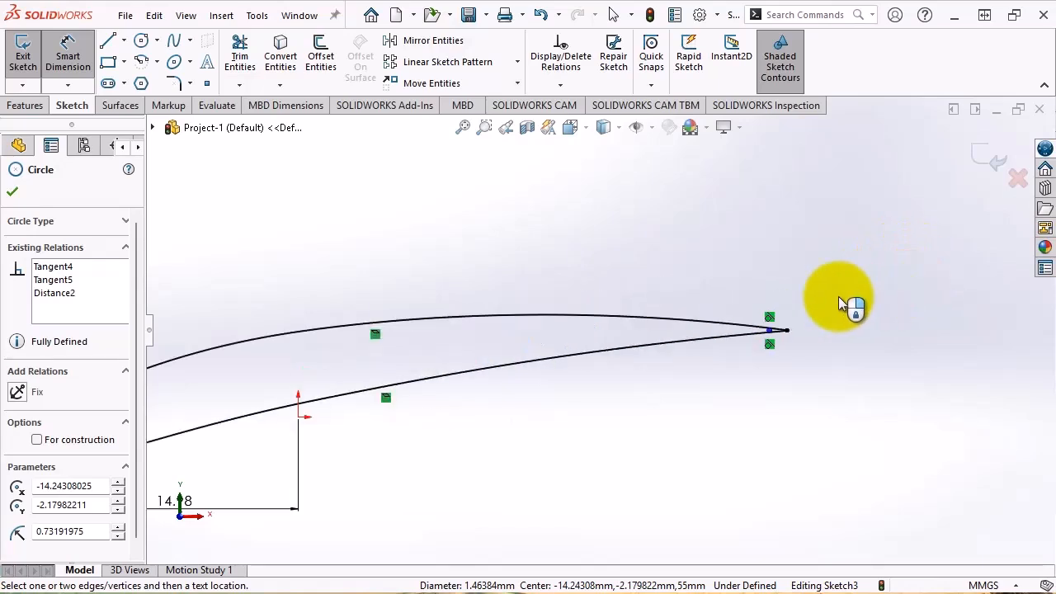
pyautogui.scroll(-3, 750, 353)
pyautogui.scroll(-6, 749, 353)
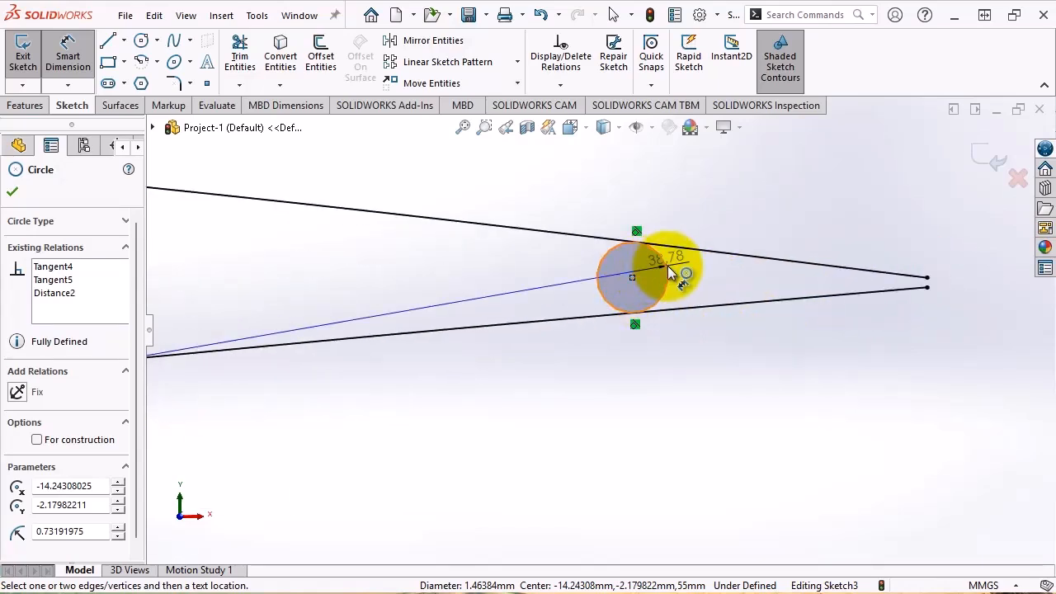
pyautogui.click(670, 275)
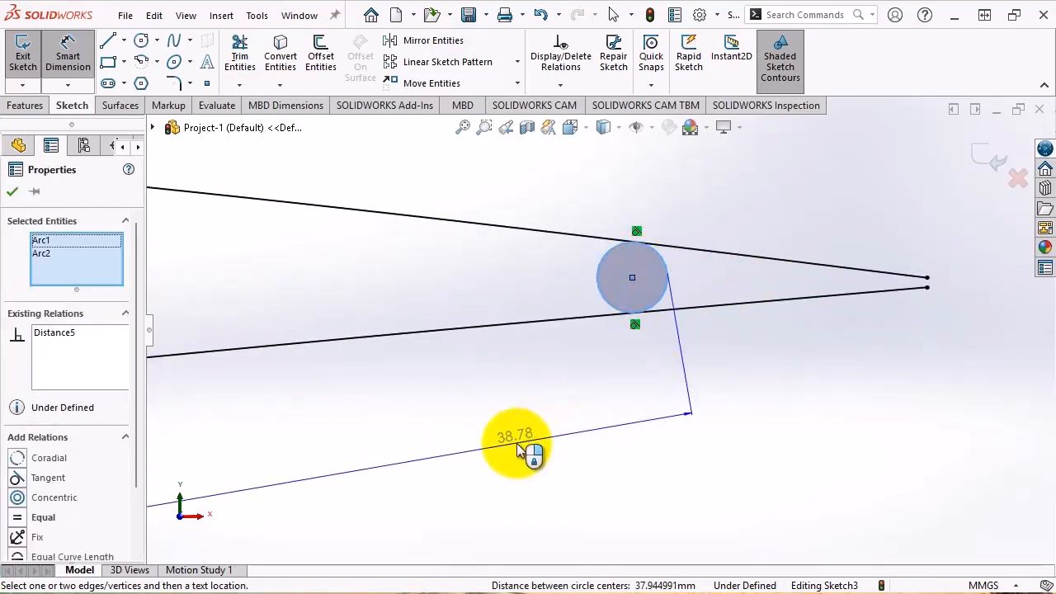
pyautogui.scroll(1, 643, 412)
pyautogui.scroll(8, 759, 406)
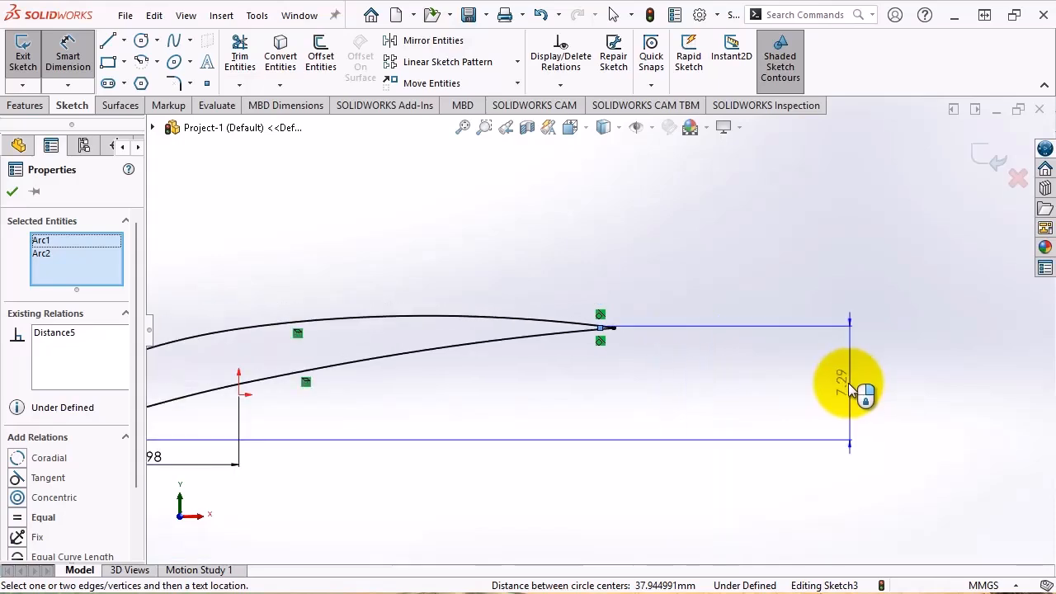
pyautogui.scroll(-2, 483, 394)
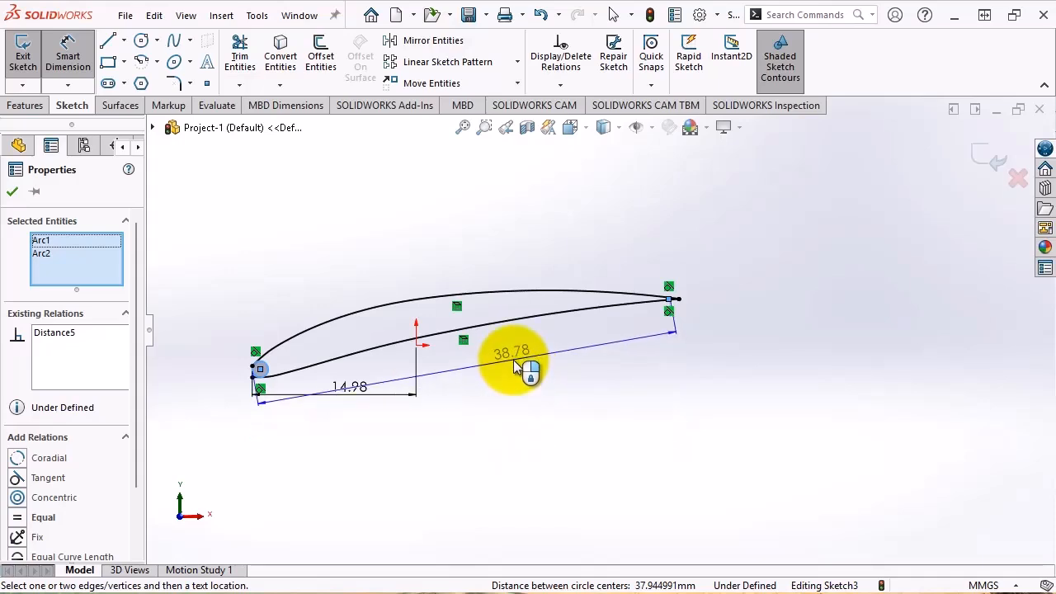
pyautogui.click(514, 361)
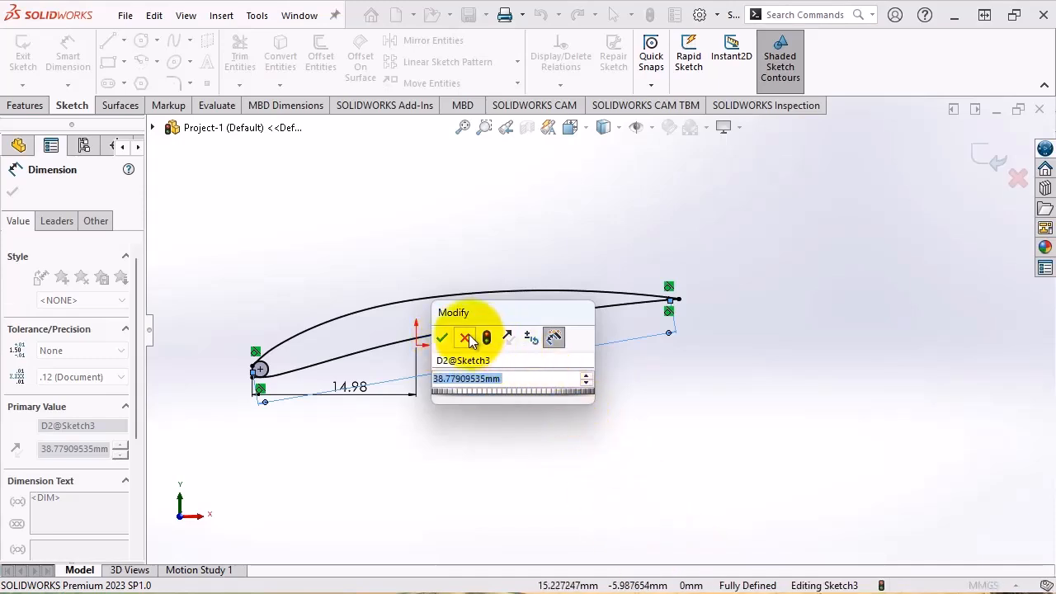
pyautogui.click(442, 337)
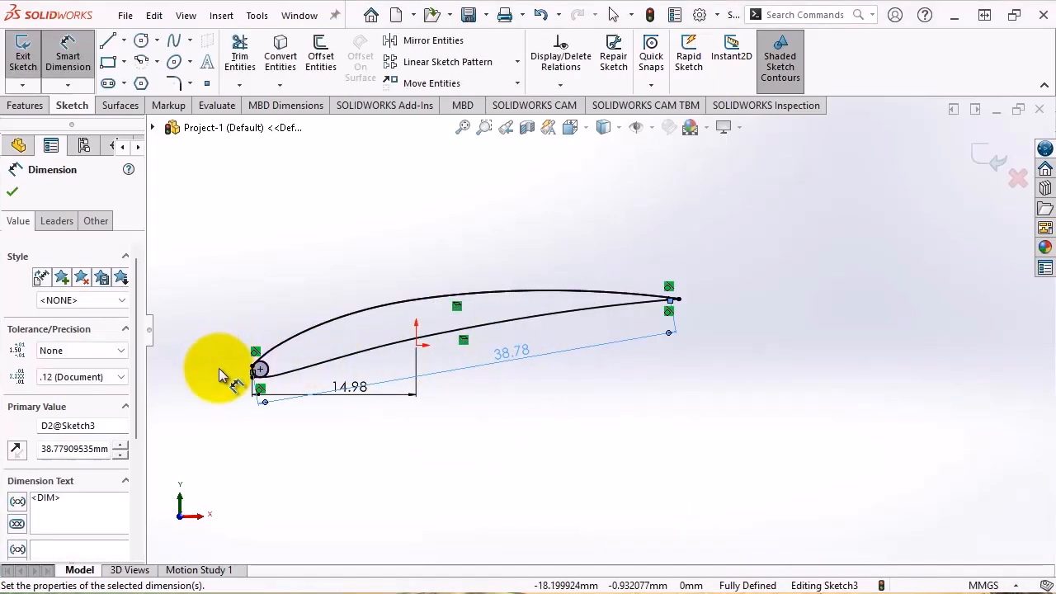
# Examine where the chord dimension attaches on the leading-edge and trailing-edge circles
pyautogui.scroll(-5, 318, 371)
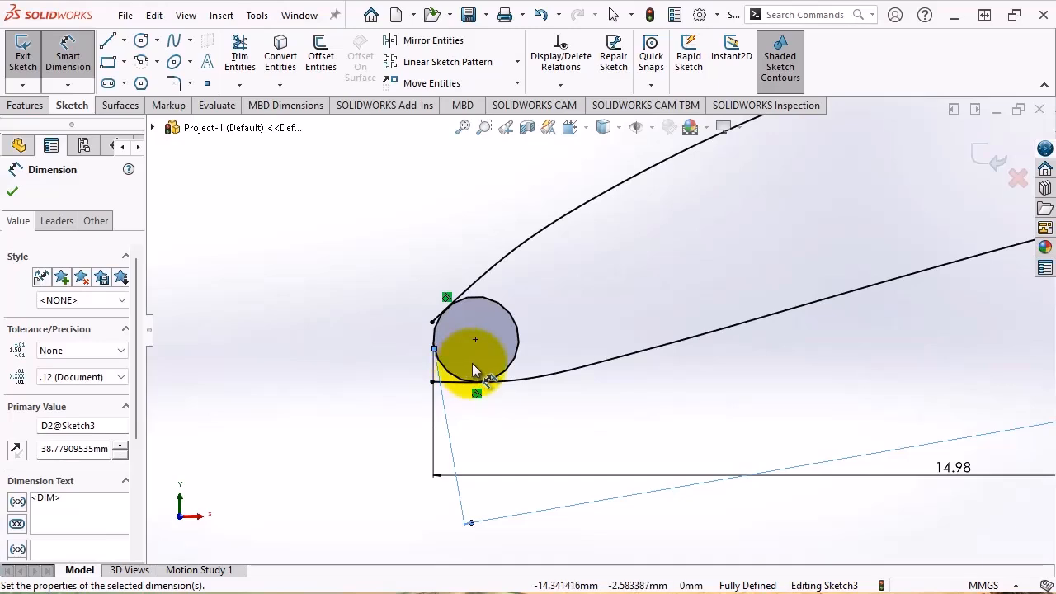
pyautogui.scroll(-2, 460, 356)
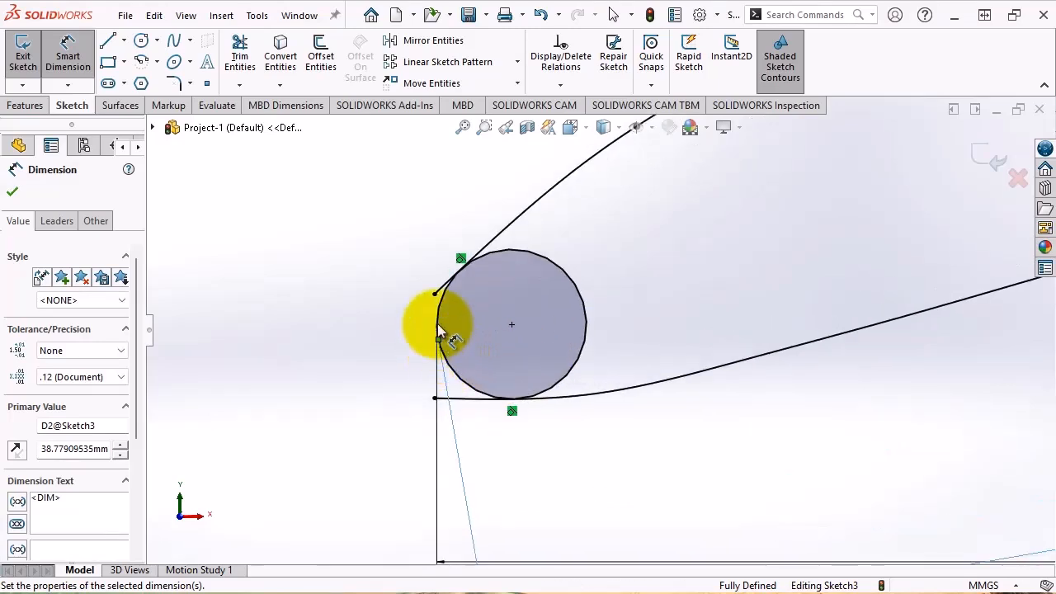
pyautogui.scroll(3, 303, 348)
pyautogui.scroll(3, 299, 356)
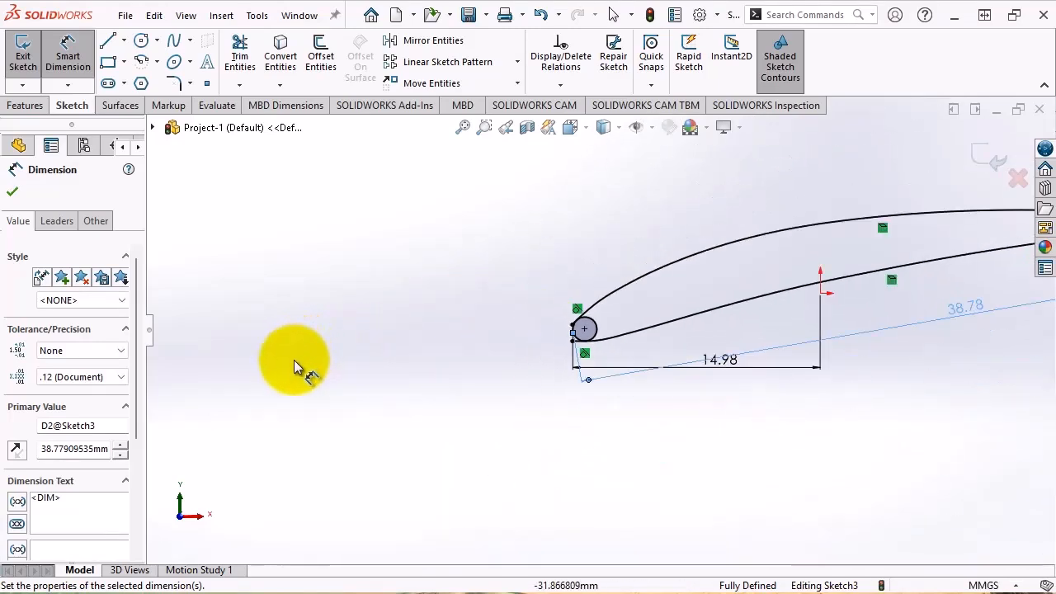
pyautogui.scroll(-5, 908, 297)
pyautogui.scroll(-6, 877, 317)
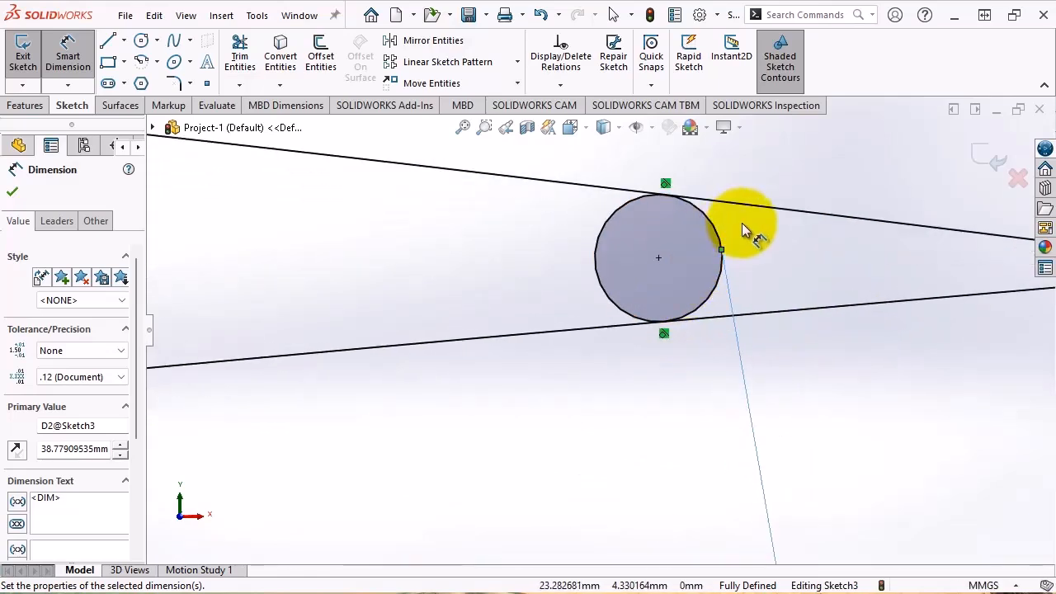
pyautogui.scroll(8, 823, 208)
pyautogui.scroll(3, 832, 251)
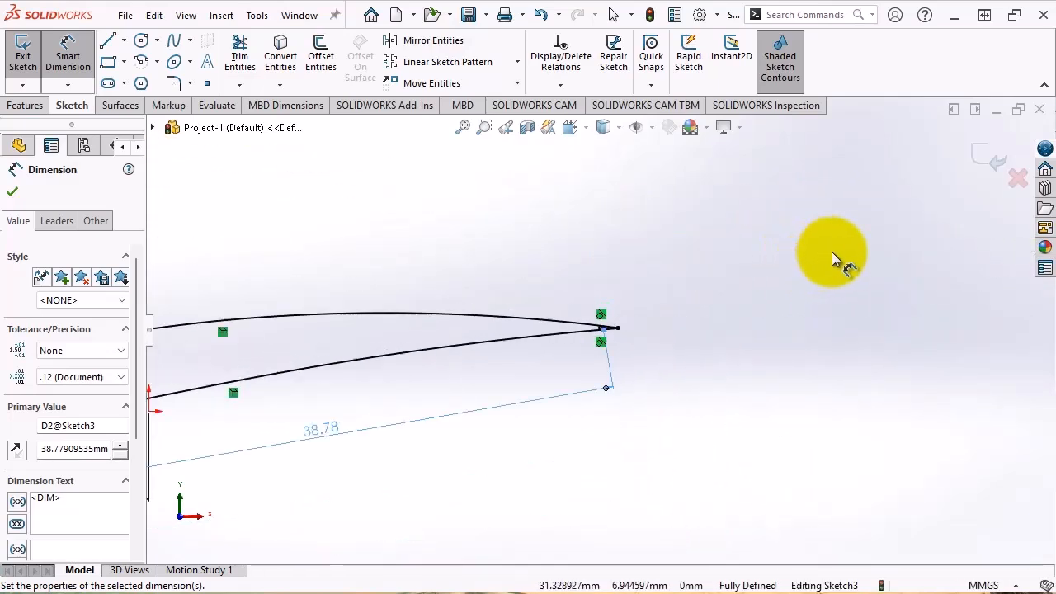
pyautogui.scroll(-3, 267, 420)
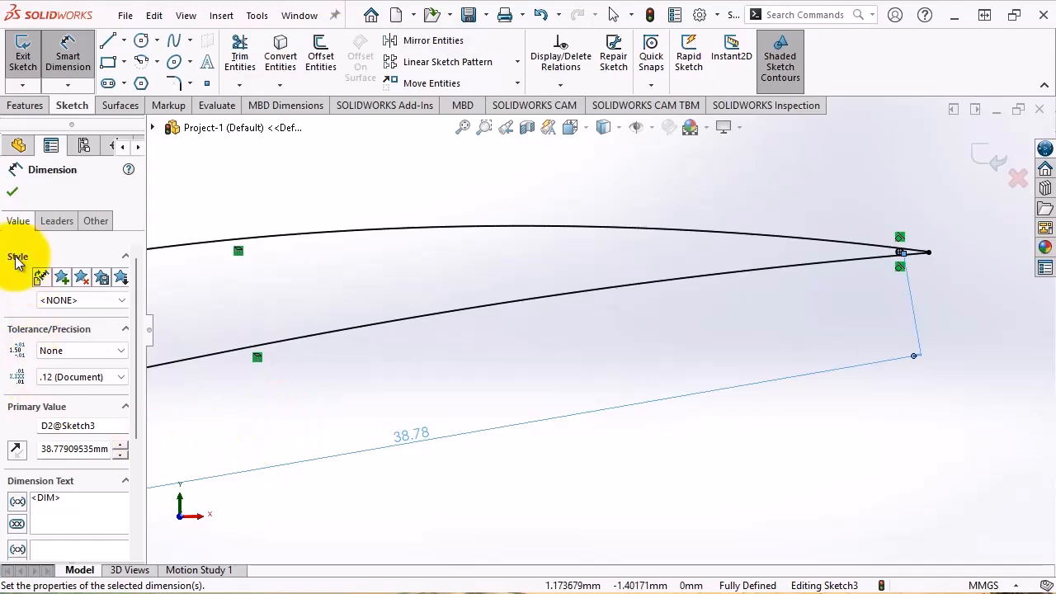
pyautogui.click(12, 191)
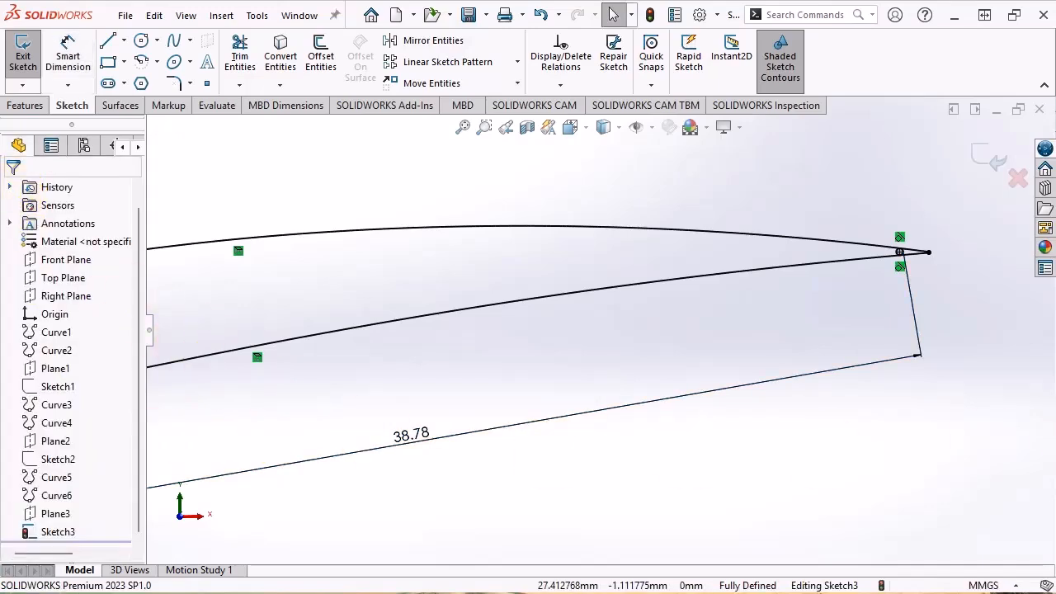
# Switch to the Aerofoil data workbook in Excel and copy the third section's CHORD value, 37.5225, from cell G34
pyautogui.hotkey('alt', 'Tab')
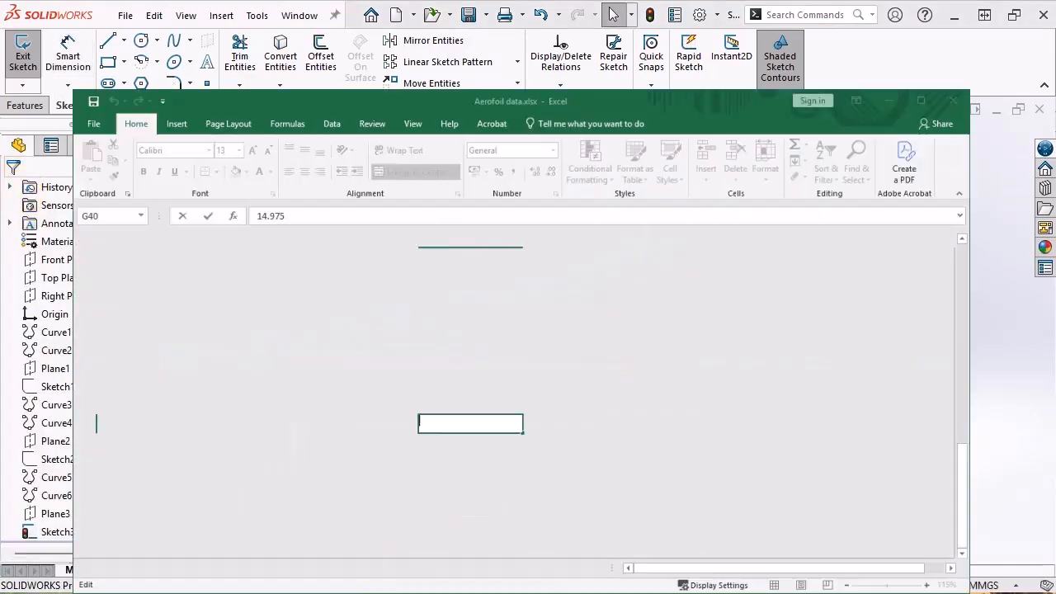
pyautogui.click(480, 271)
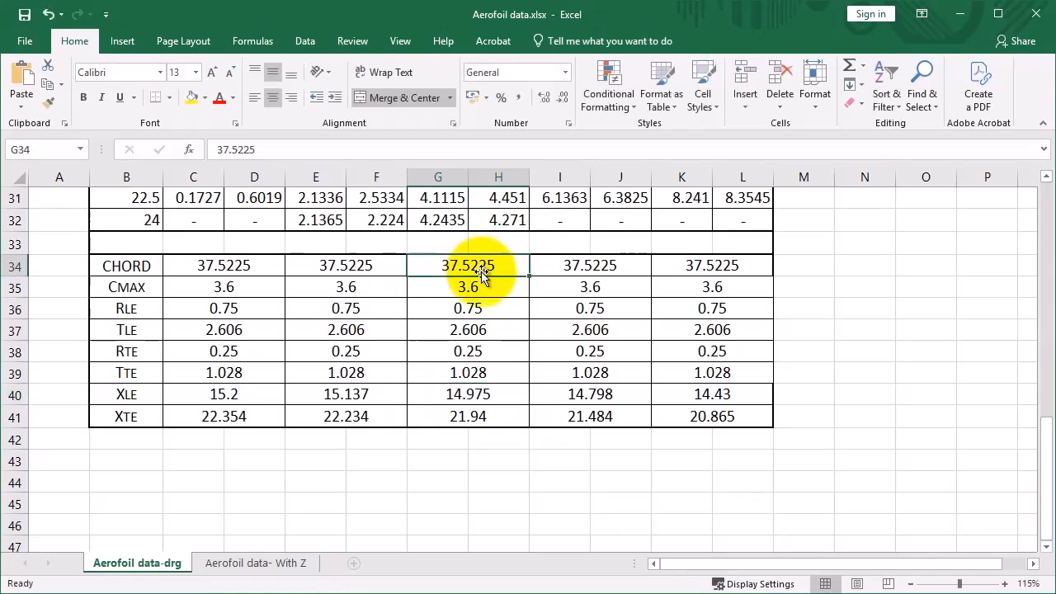
pyautogui.doubleClick(502, 265)
pyautogui.moveTo(504, 265); pyautogui.dragTo(431, 266)
pyautogui.hotkey('ctrl', 'c')
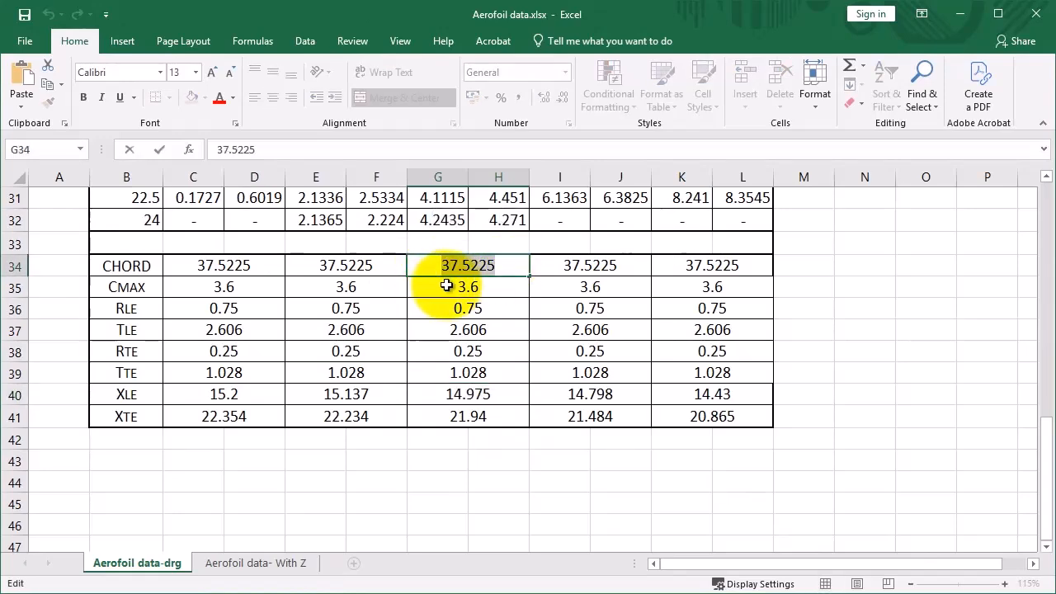
# Set the chord dimension between the leading-edge and trailing-edge circles to 37.5225 mm in SOLIDWORKS
pyautogui.click(959, 14)
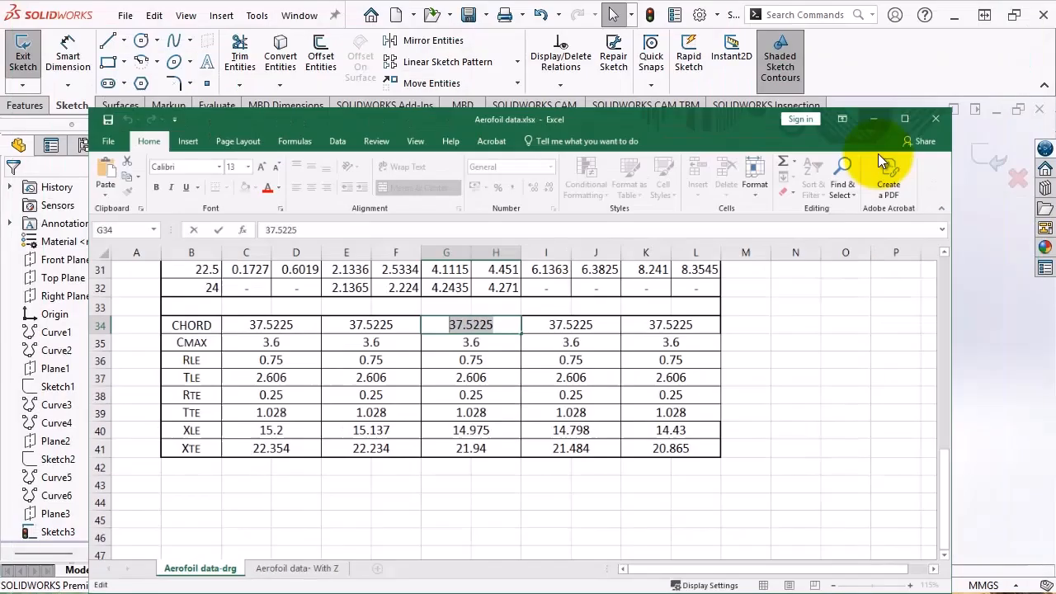
pyautogui.doubleClick(415, 432)
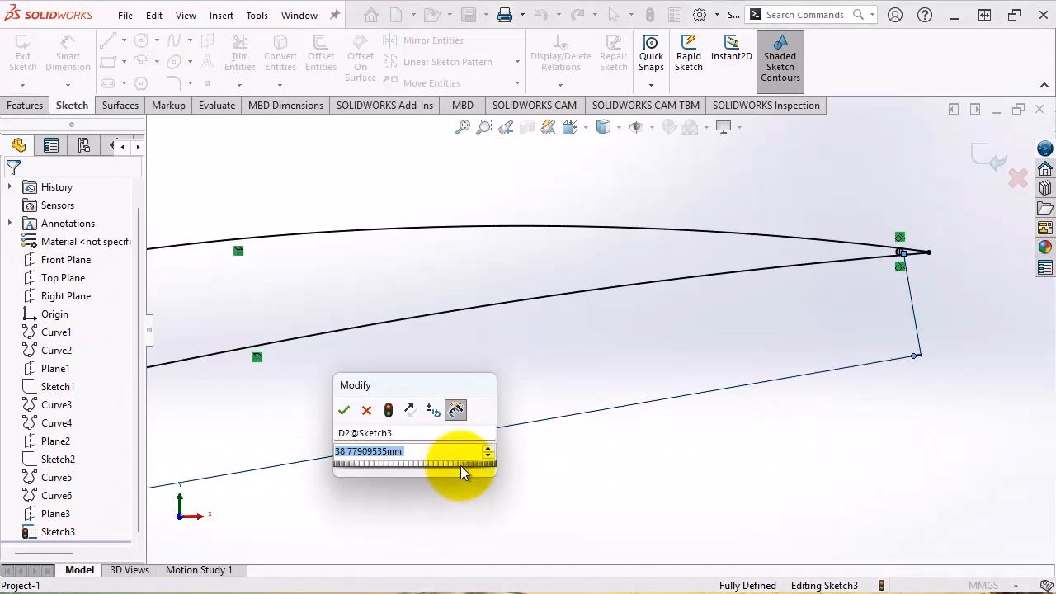
pyautogui.hotkey('ctrl', 'v')
pyautogui.press('Return')
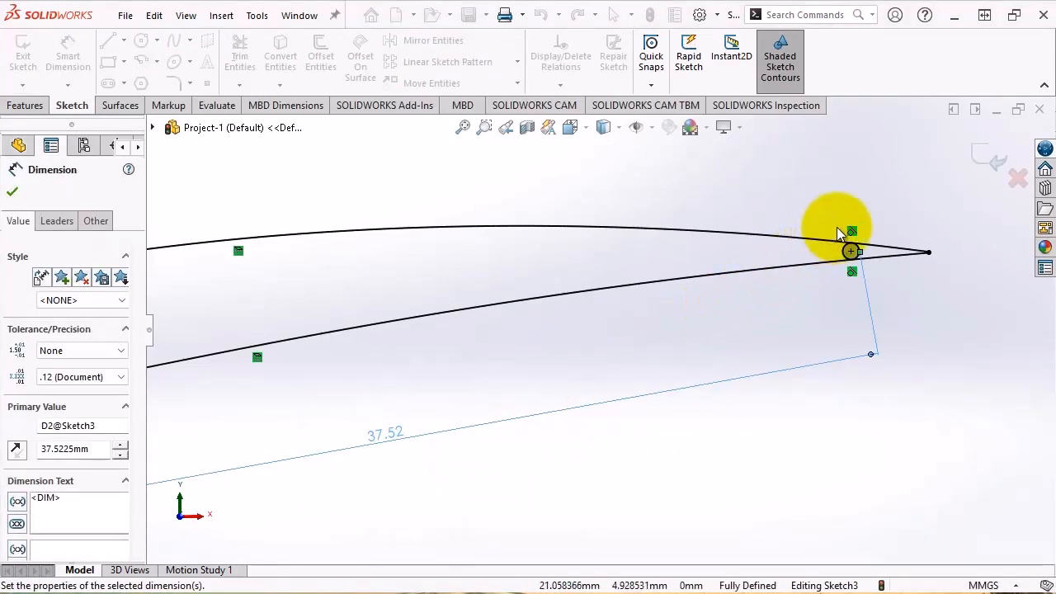
# Trim the spline ends beyond the trailing-edge circle and the circle's inner arc, leaving a rounded trailing edge
pyautogui.scroll(-3, 882, 253)
pyautogui.scroll(-2, 882, 254)
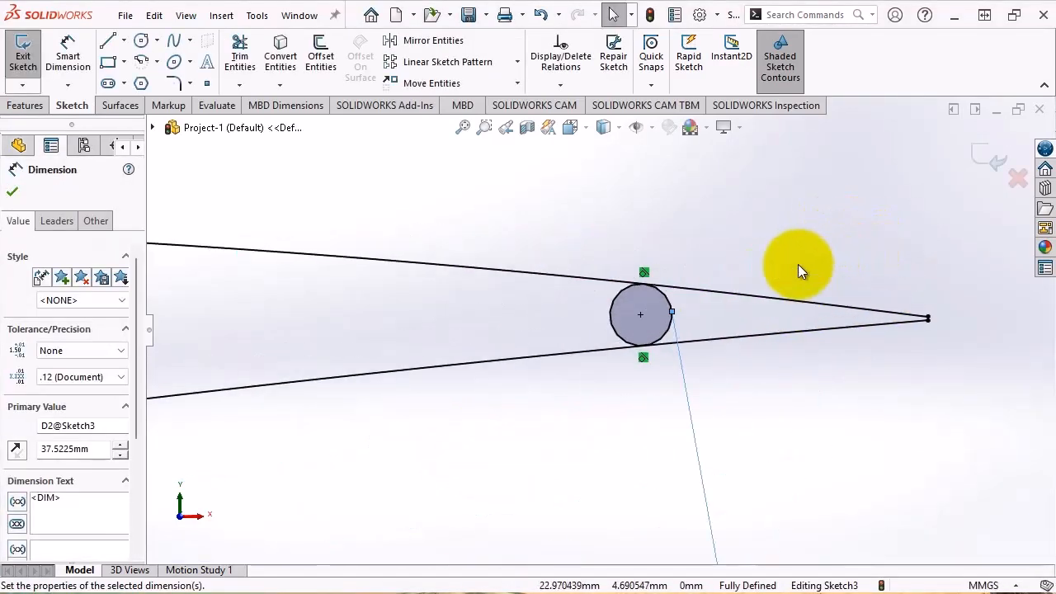
pyautogui.click(239, 62)
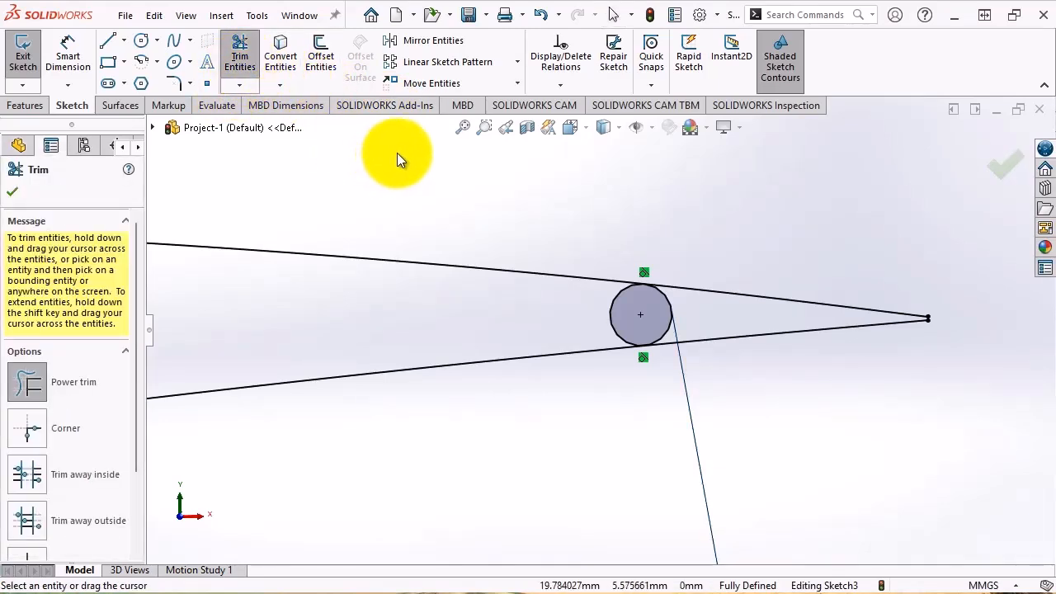
pyautogui.scroll(-2, 724, 363)
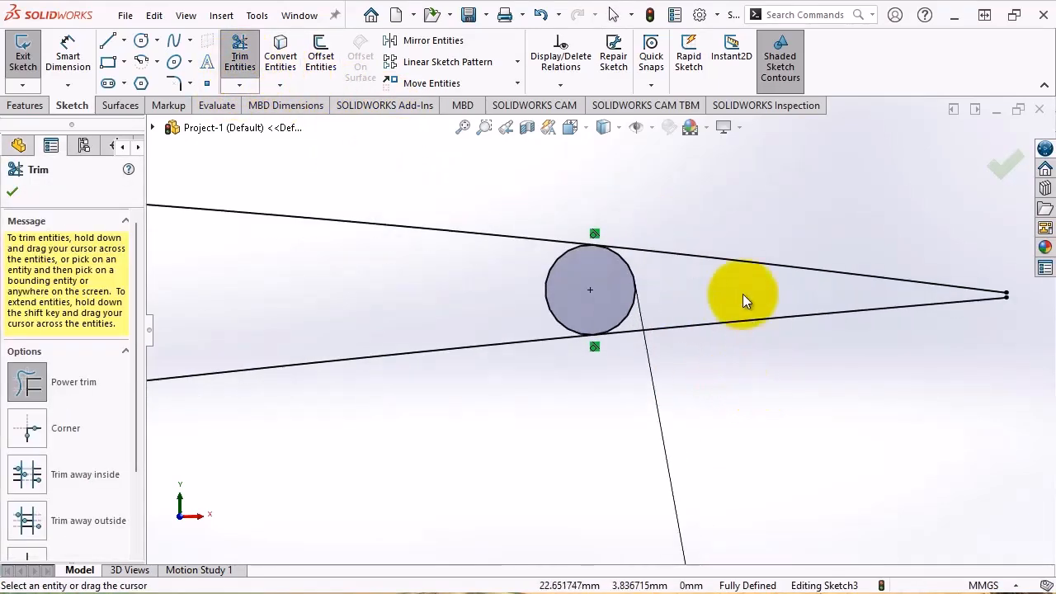
pyautogui.moveTo(743, 294); pyautogui.dragTo(719, 259)
pyautogui.moveTo(523, 288); pyautogui.dragTo(590, 307)
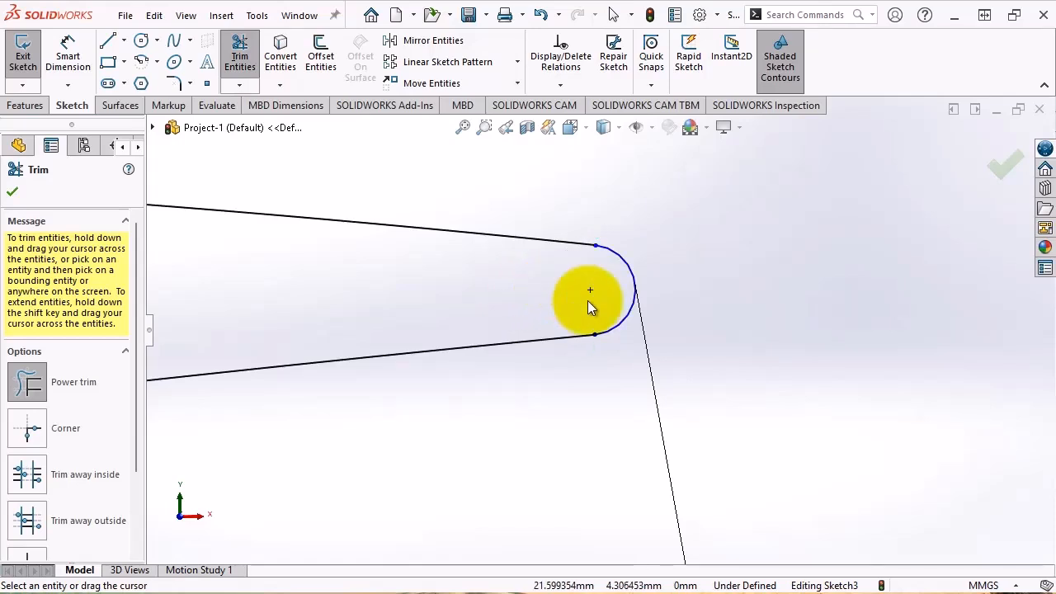
# Trim the spline ends beyond the leading-edge circle and the circle's inner arc, leaving a rounded leading edge
pyautogui.scroll(5, 892, 284)
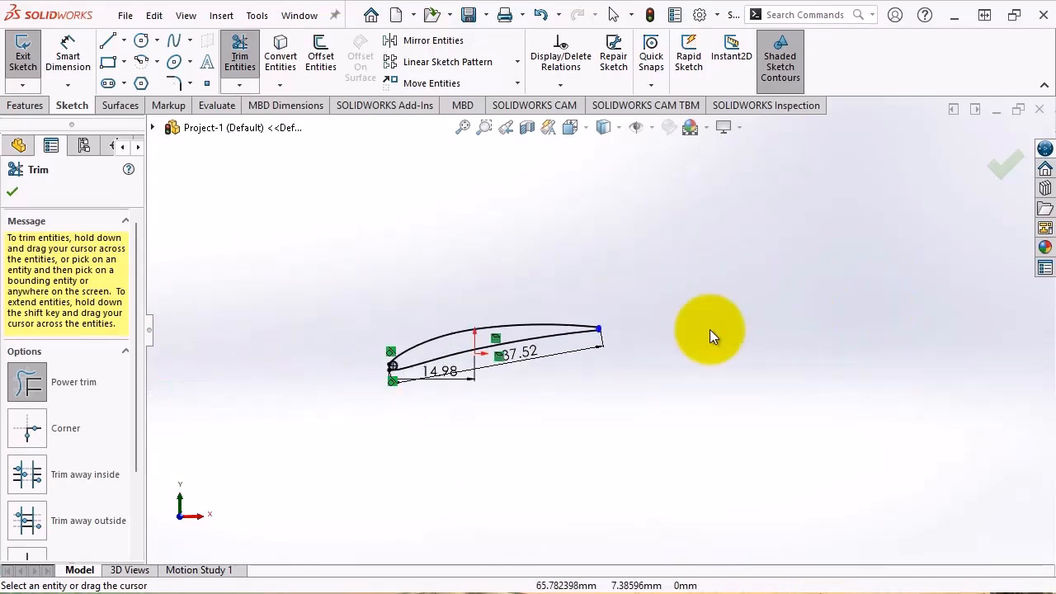
pyautogui.scroll(-6, 400, 365)
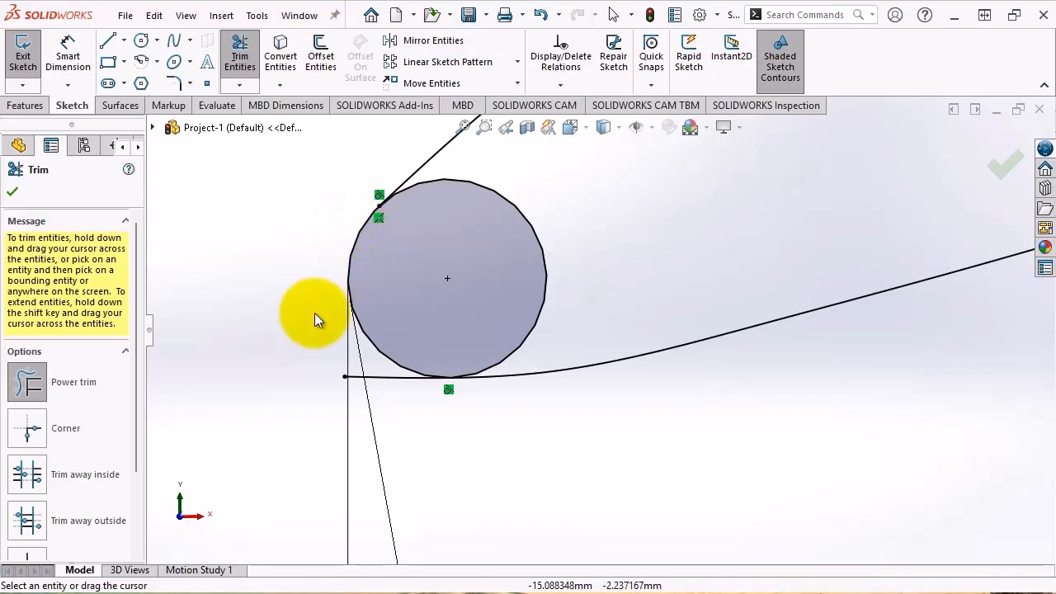
pyautogui.moveTo(365, 380); pyautogui.dragTo(384, 402)
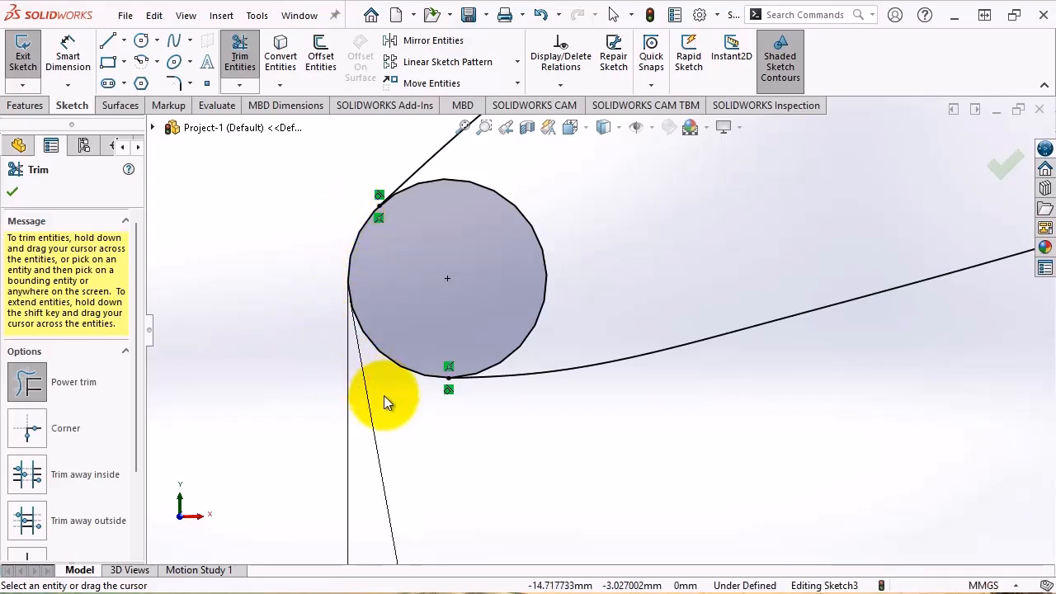
pyautogui.moveTo(575, 252); pyautogui.dragTo(498, 250)
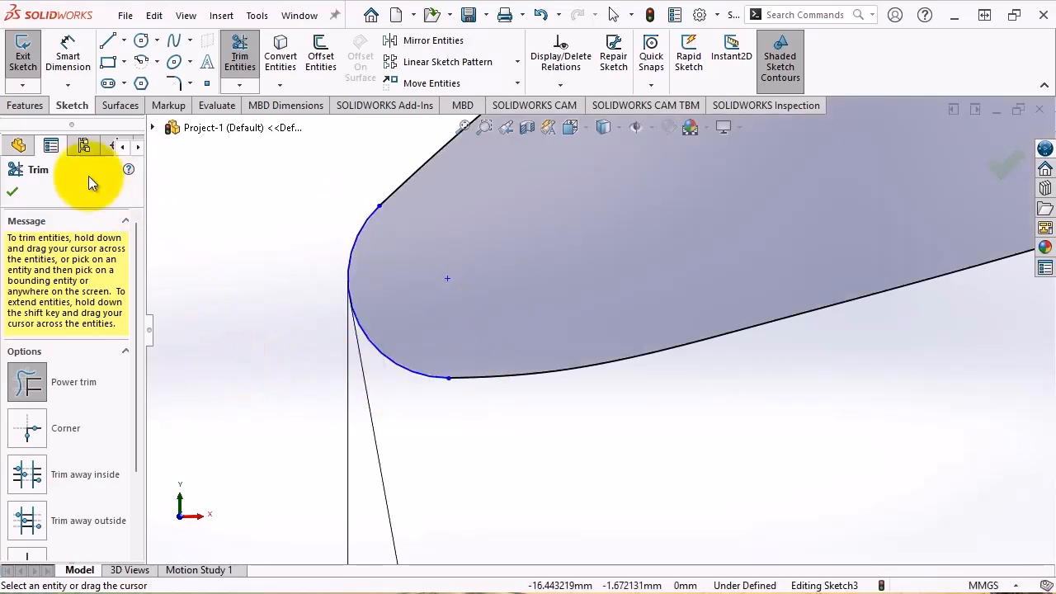
pyautogui.click(14, 193)
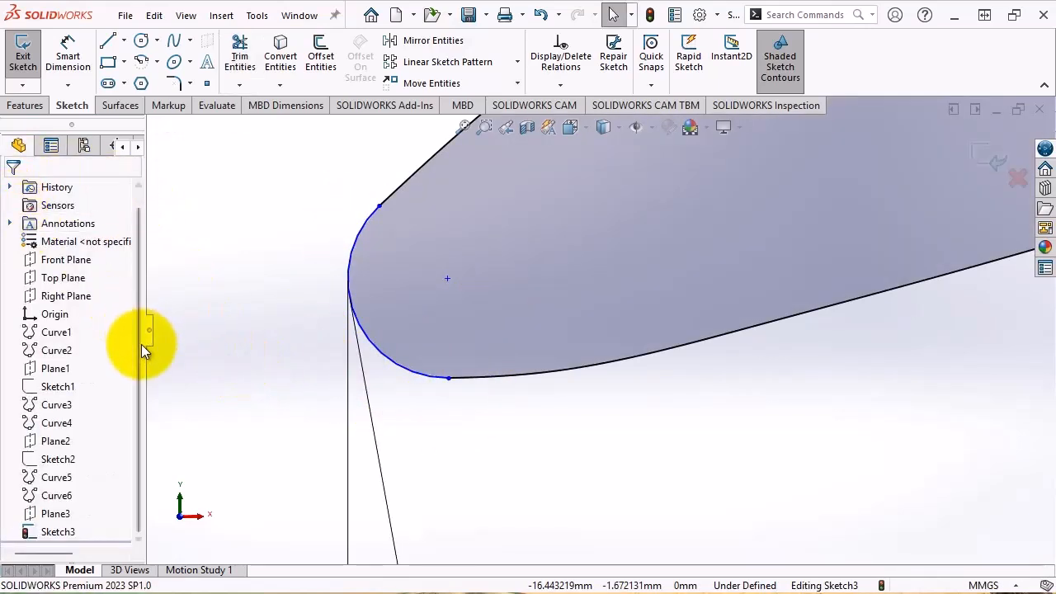
# Add a Fix relation to the centre points of both the leading-edge and trailing-edge arcs
pyautogui.click(447, 279)
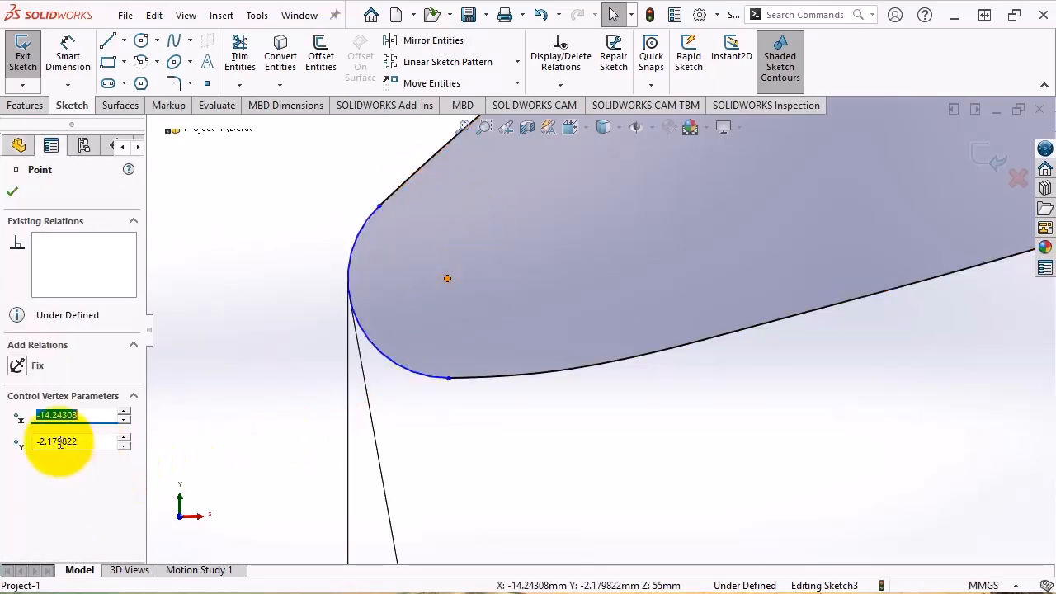
pyautogui.click(18, 366)
pyautogui.scroll(10, 230, 397)
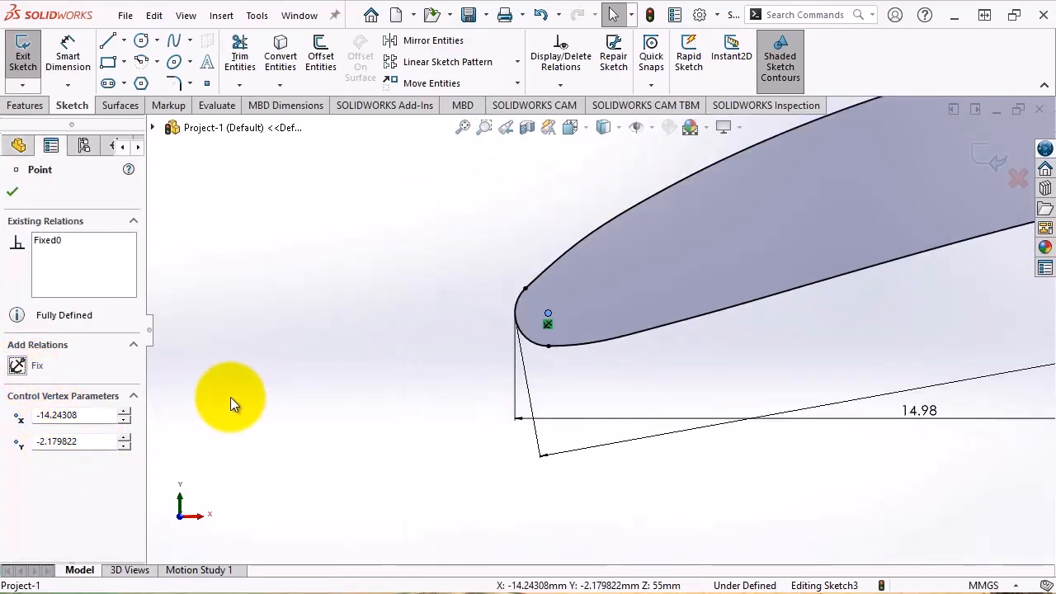
pyautogui.scroll(-6, 955, 283)
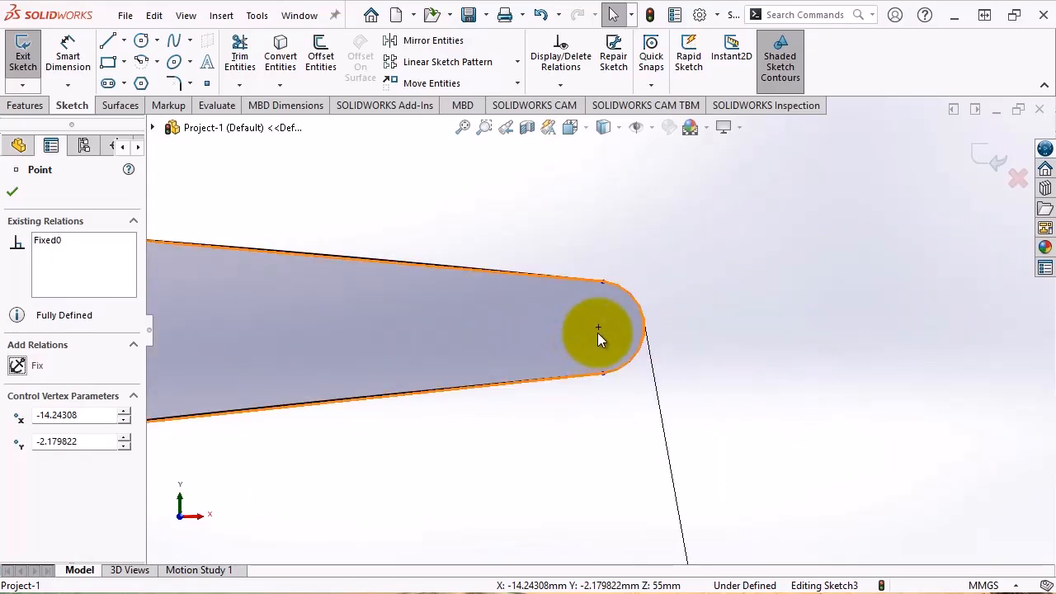
pyautogui.hotkey('ctrl', 'z')
pyautogui.click(22, 366)
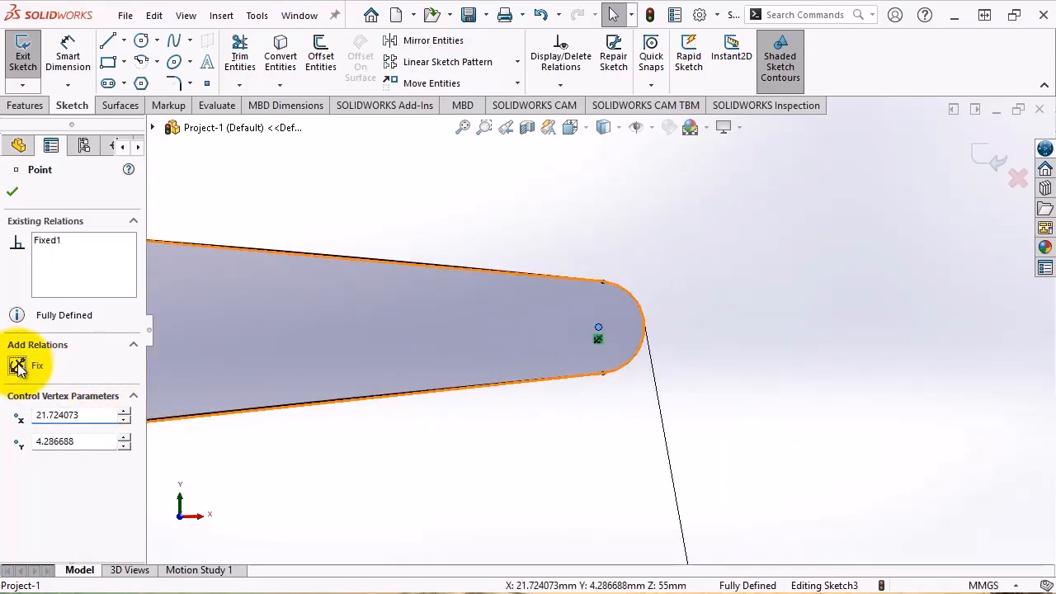
# Accept the trailing-edge centre point's Fix relation and exit the third aerofoil section's sketch
pyautogui.click(13, 191)
pyautogui.press('f')
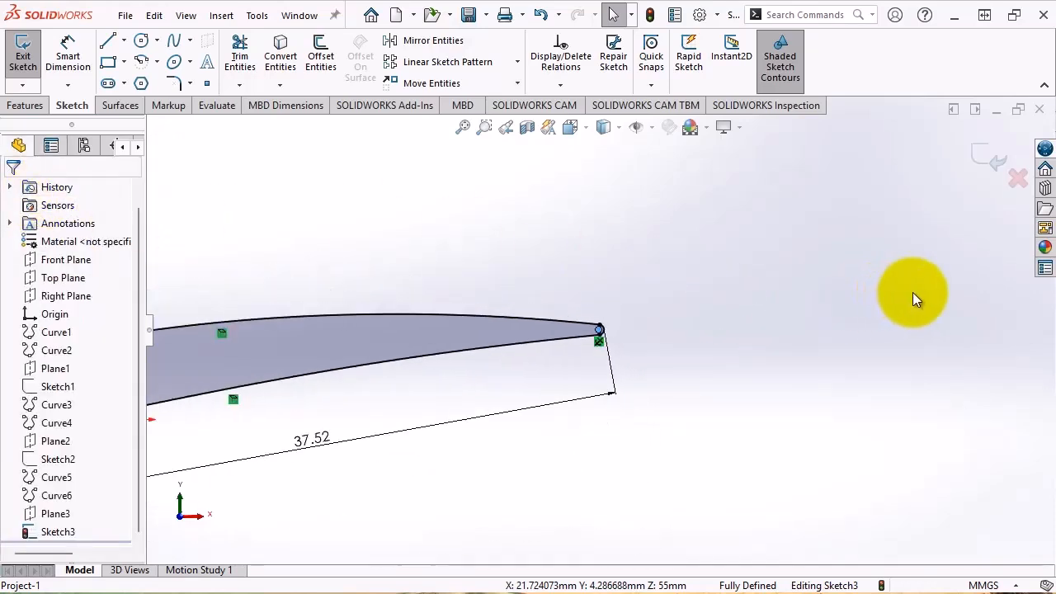
pyautogui.scroll(1, 532, 314)
pyautogui.scroll(-2, 212, 405)
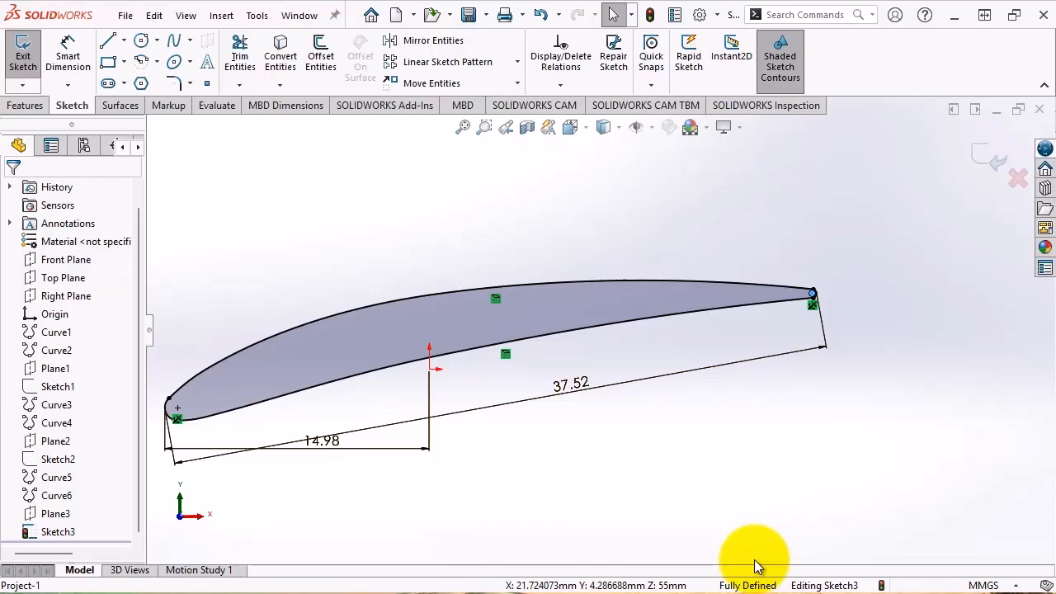
pyautogui.click(29, 65)
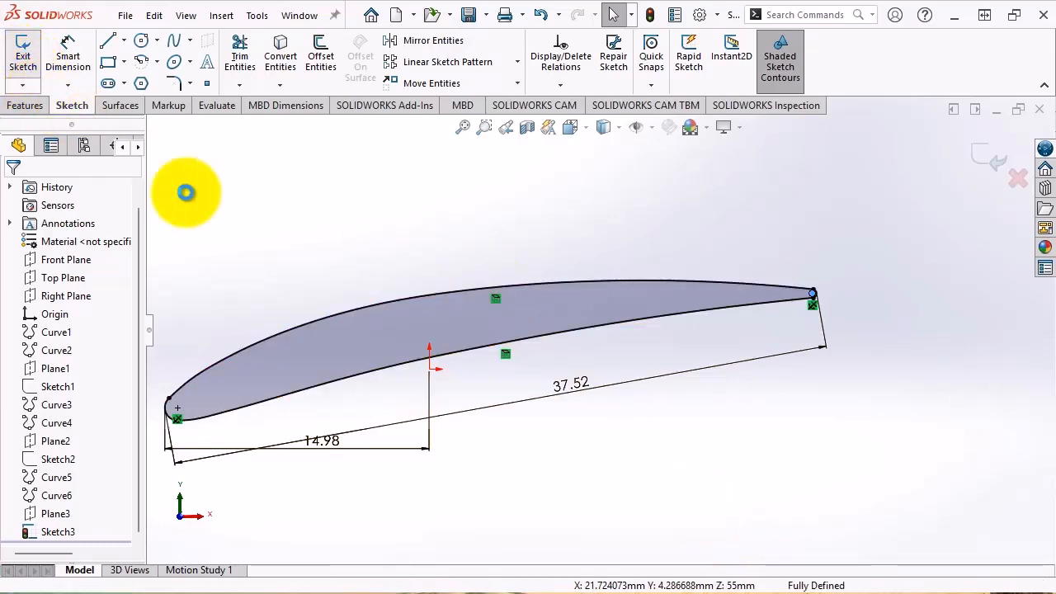
# Show the hidden Sketch2 and Sketch1 so the first two aerofoil profiles display together with the third
pyautogui.moveTo(442, 309)
pyautogui.mouseDown(button='middle')
pyautogui.moveTo(453, 283)
pyautogui.moveTo(495, 302)
pyautogui.moveTo(487, 285)
pyautogui.mouseUp(button='middle')
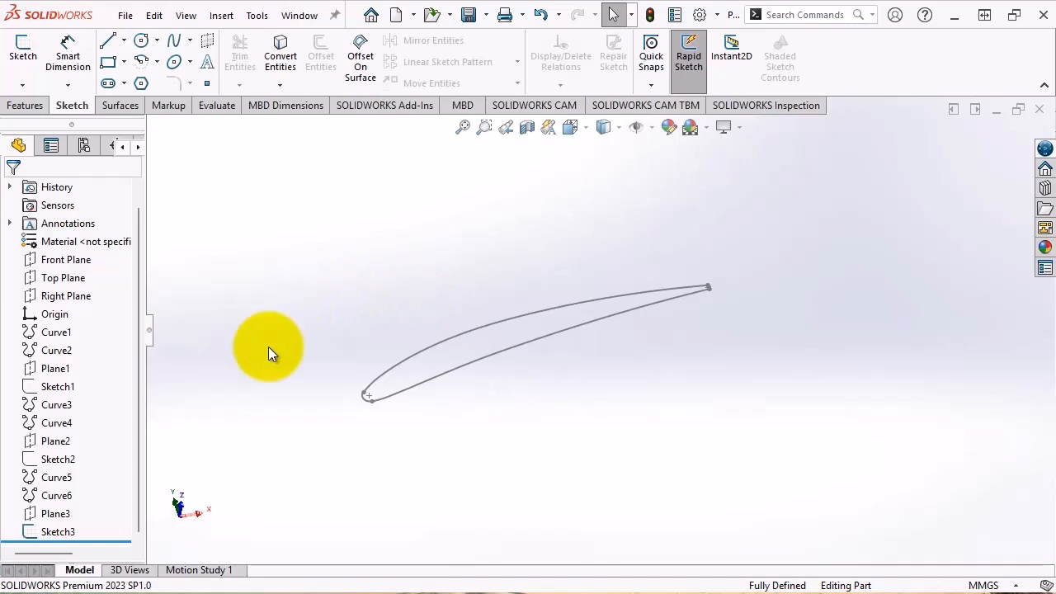
pyautogui.click(46, 458)
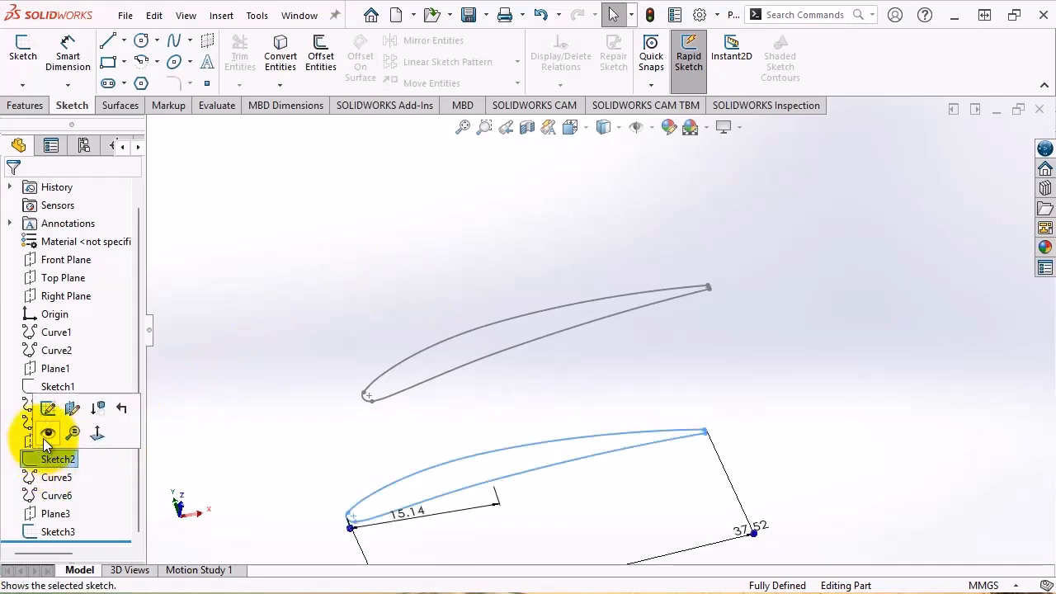
pyautogui.click(47, 435)
pyautogui.click(48, 385)
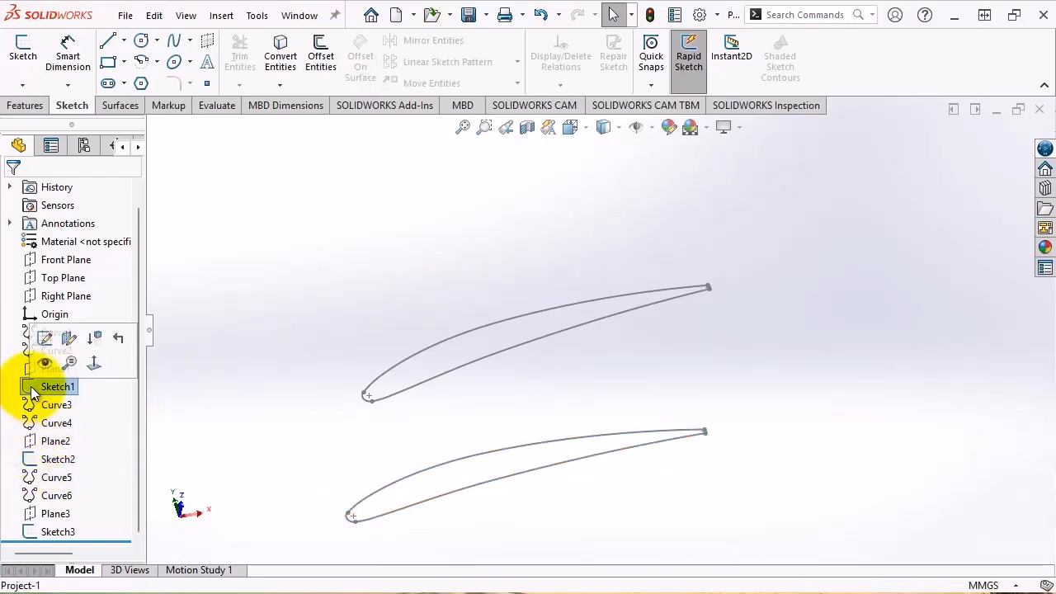
pyautogui.click(44, 362)
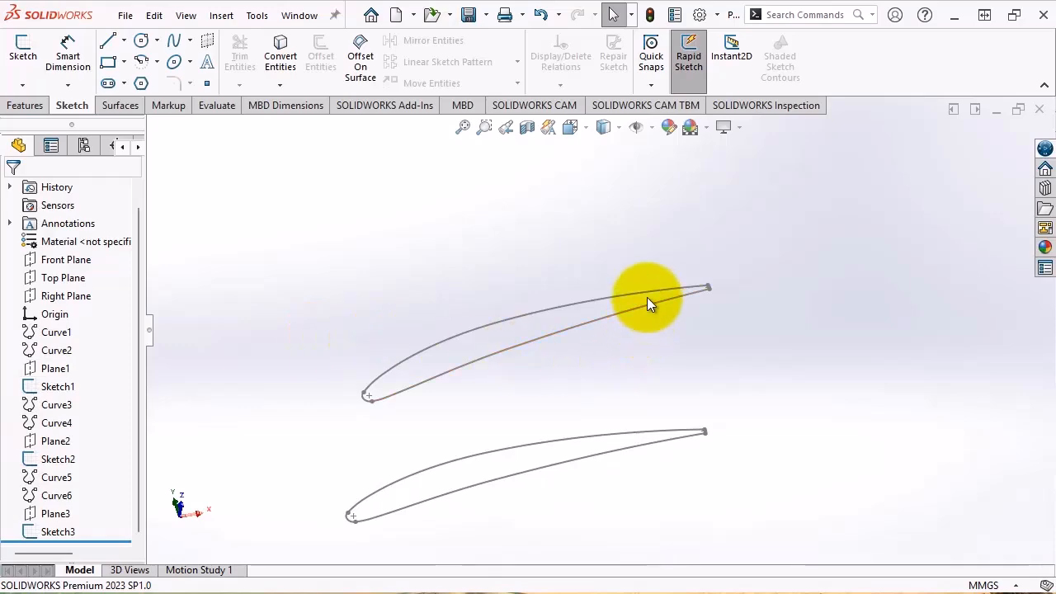
pyautogui.scroll(3, 546, 426)
pyautogui.scroll(-2, 546, 427)
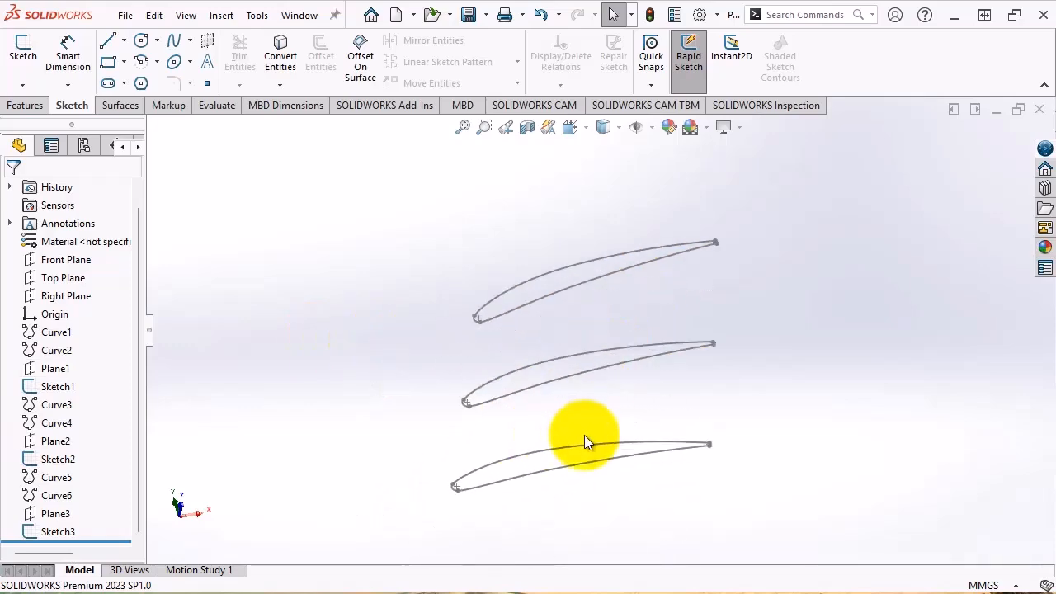
# Save the blade part with its three section sketches
pyautogui.click(125, 16)
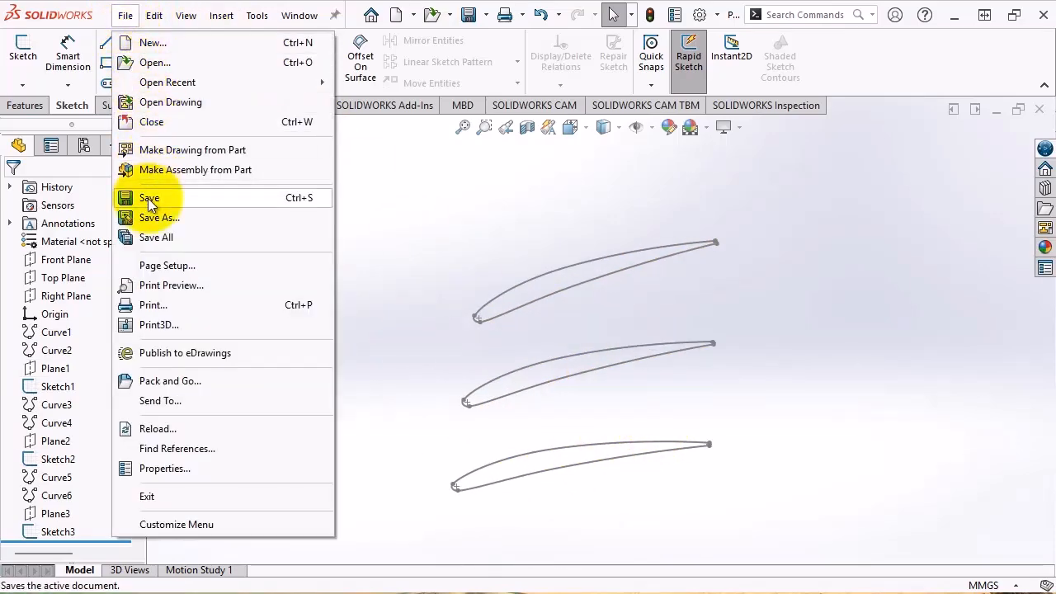